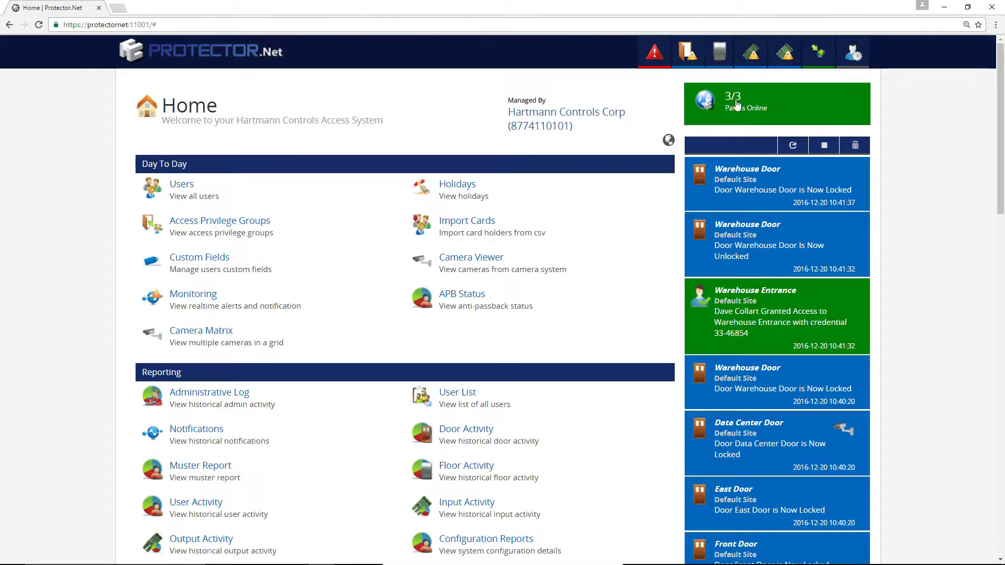
Step: Open the System Overview listing the three online panels from the '3/3 Panels Online' tile
click(754, 107)
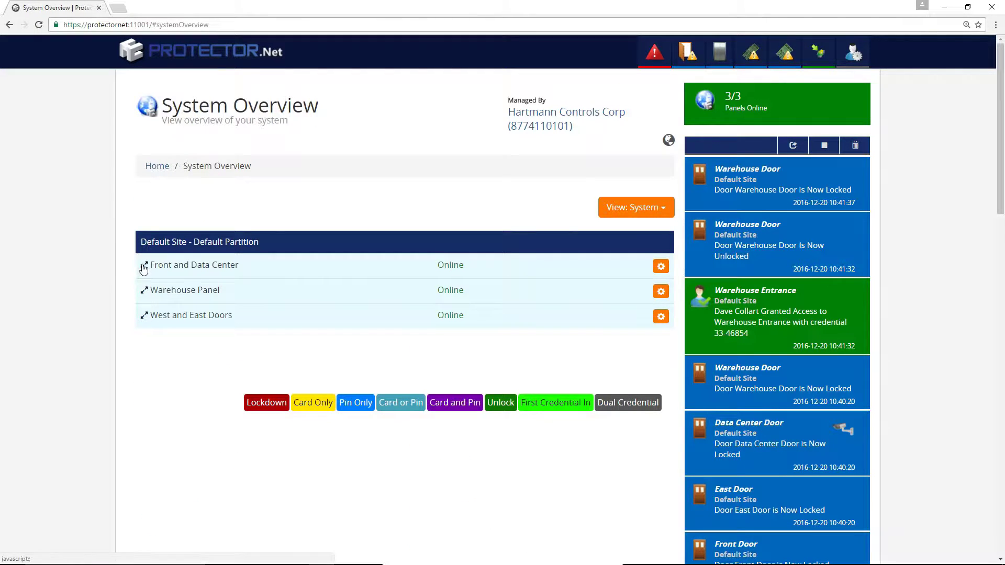
Step: Expand Front and Data Center and Warehouse Panel, then highlight the Warehouse Door and Data Center Door names
click(144, 267)
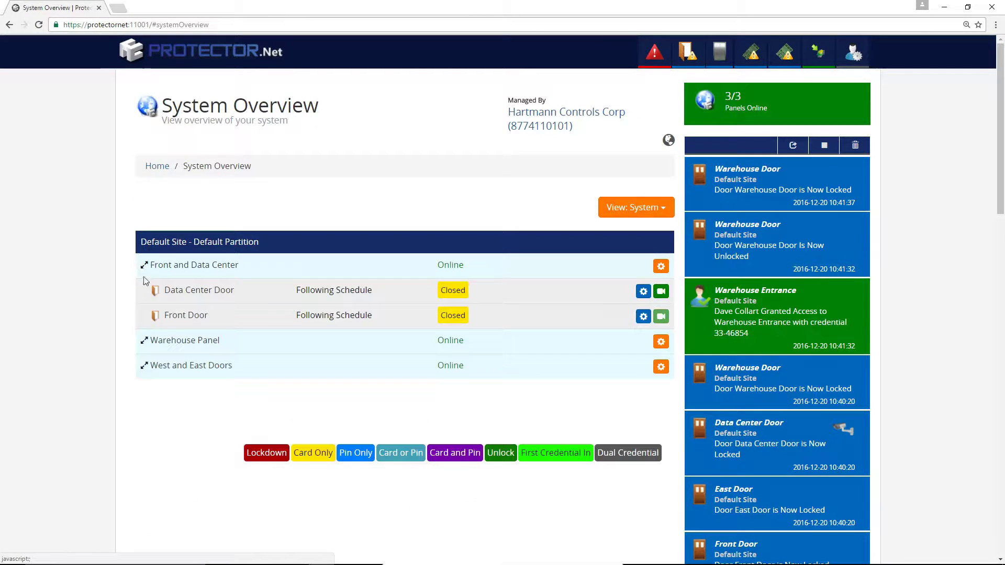
click(145, 343)
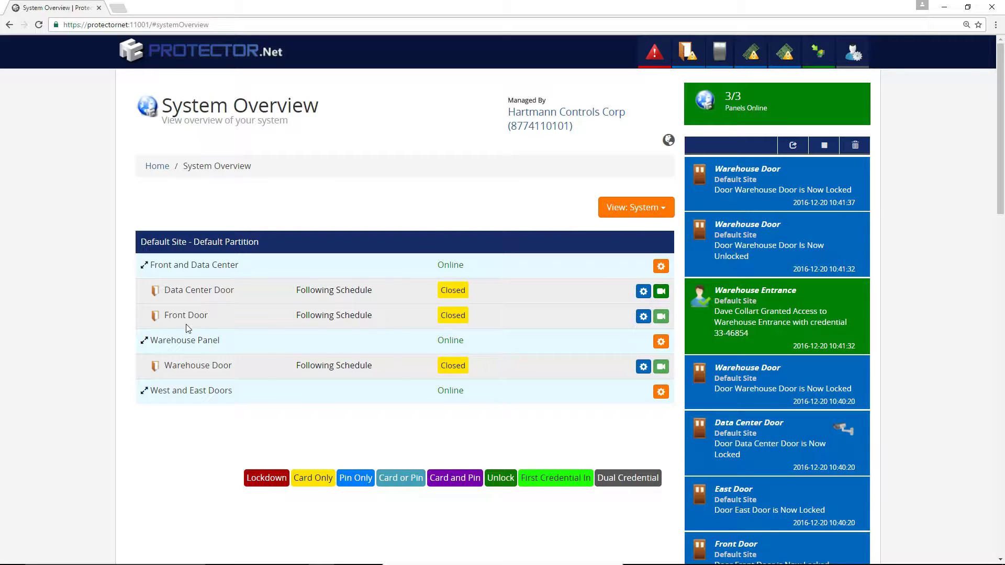
drag(164, 364, 240, 362)
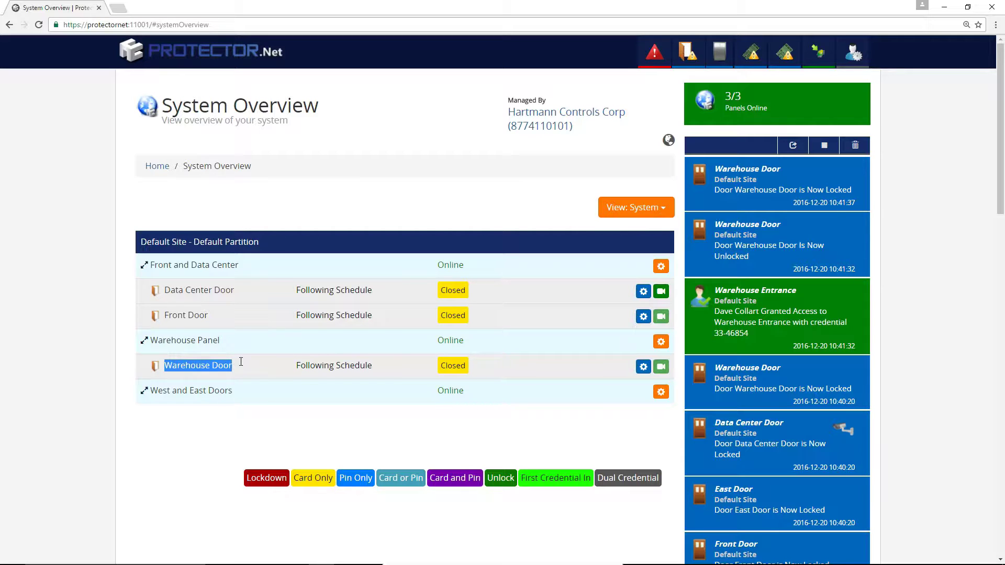
drag(165, 291, 238, 292)
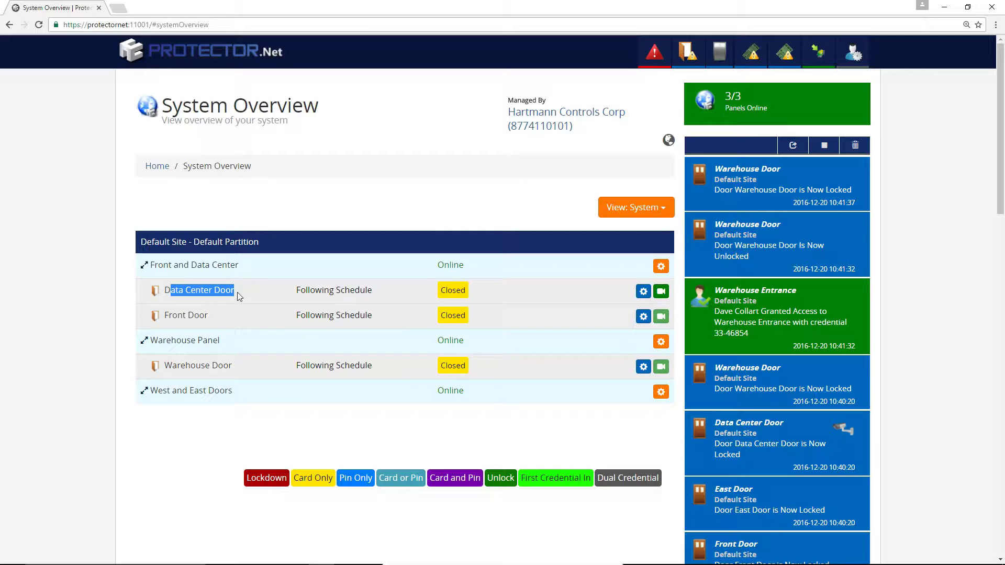
click(237, 292)
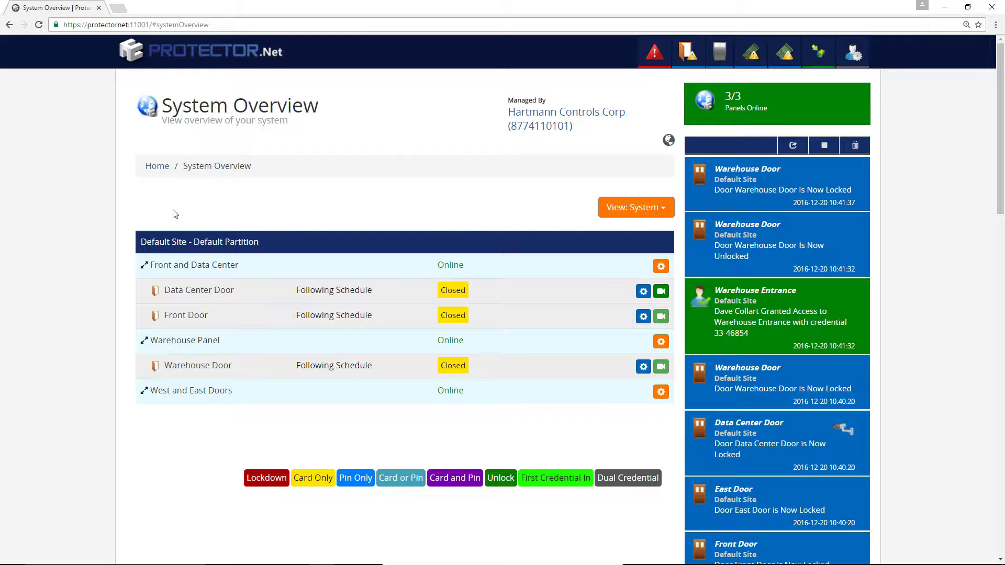
Step: Create an action plan named 'Guard tour' with plan type Trigger under Action Plans
click(156, 166)
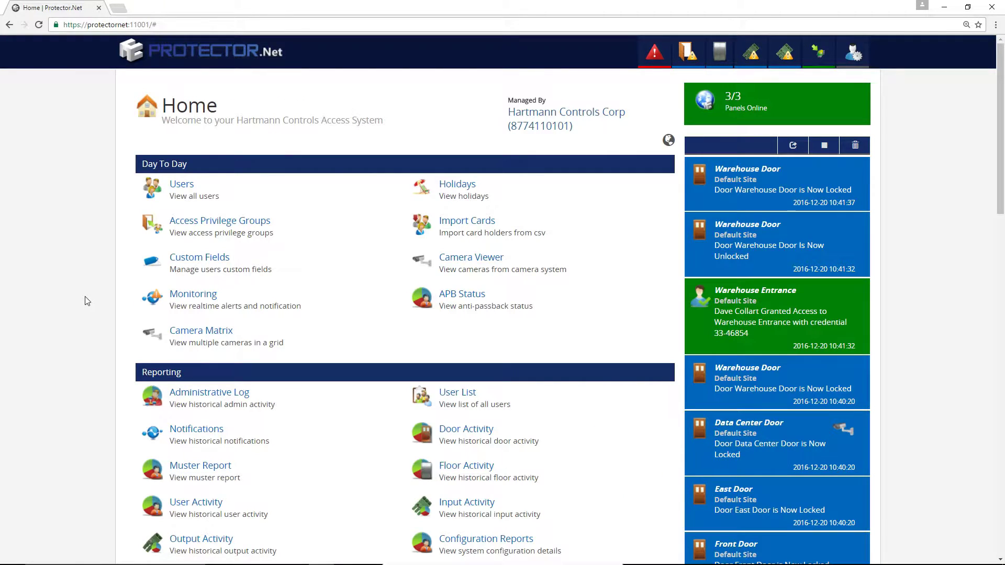
scroll(92, 295, down, 12)
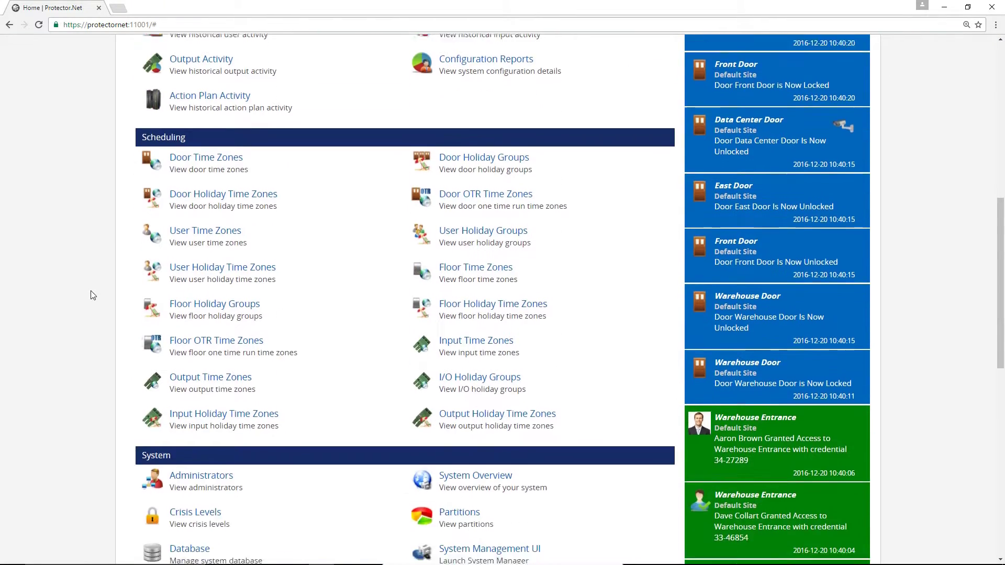
click(210, 496)
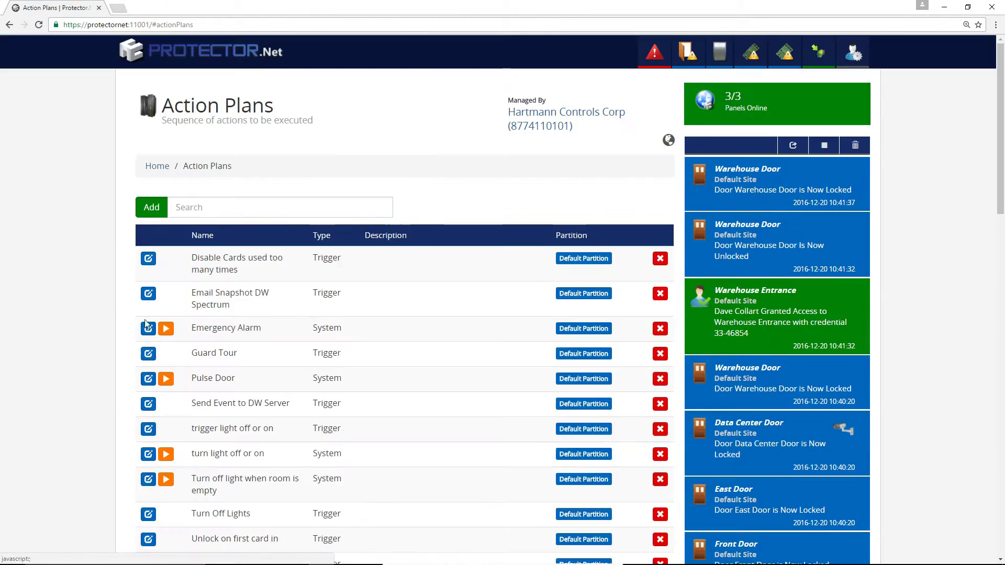
click(151, 207)
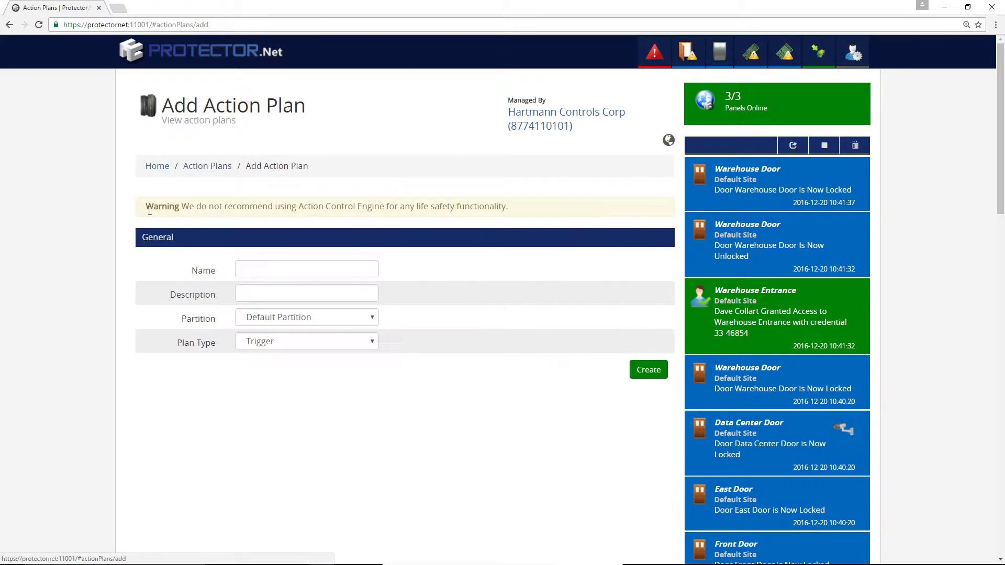
click(260, 270)
text(Guar)
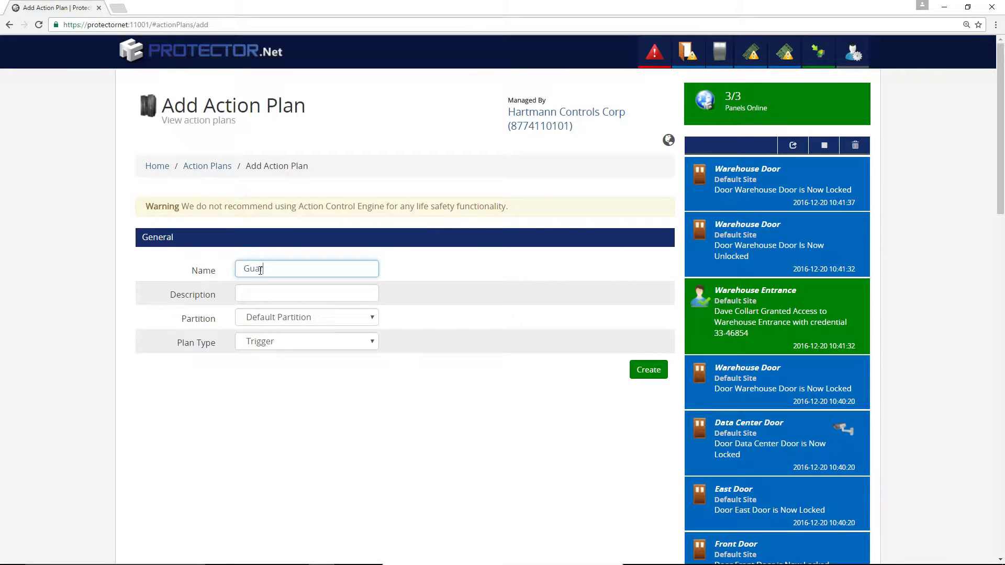
text(d tour)
click(324, 343)
click(479, 326)
click(647, 370)
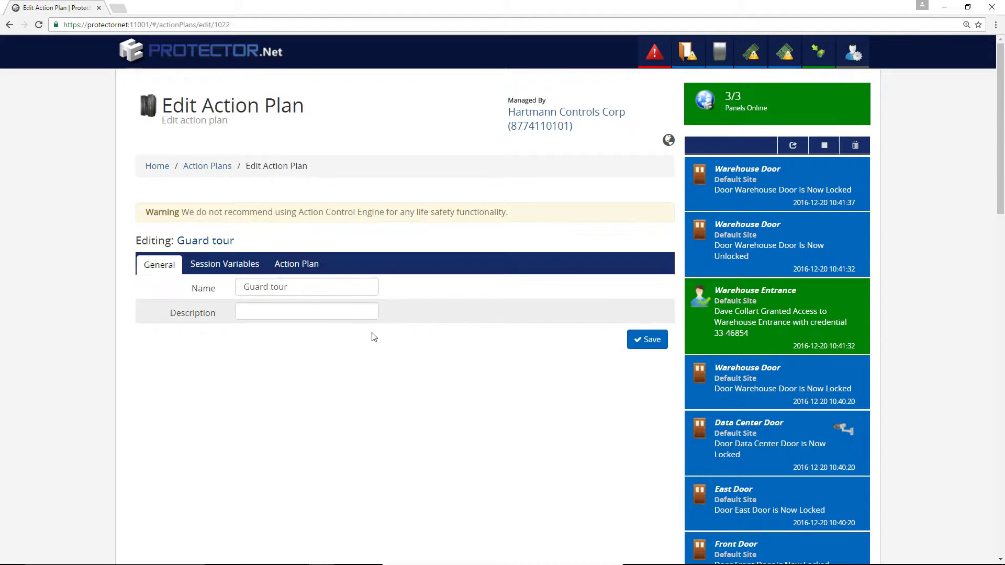
Step: Add an initial Log action reading 'Guard tour has started @{Trigger.UserLastName}'
click(297, 268)
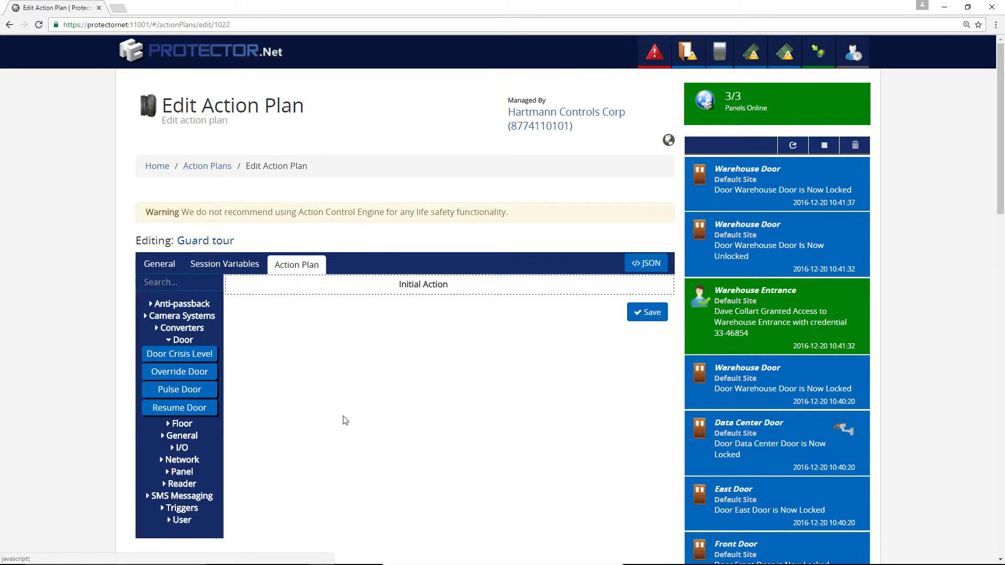
click(187, 441)
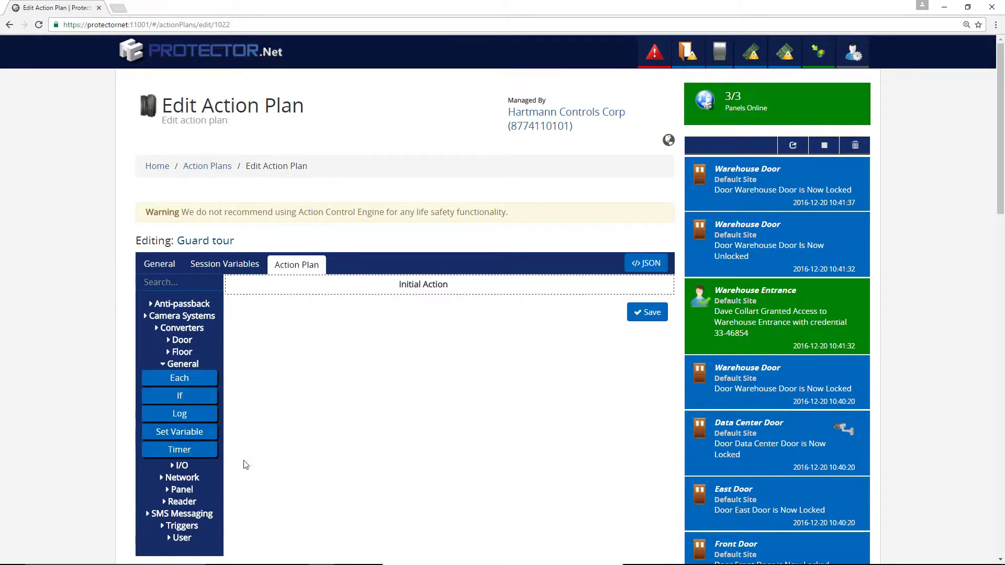
drag(193, 413, 441, 294)
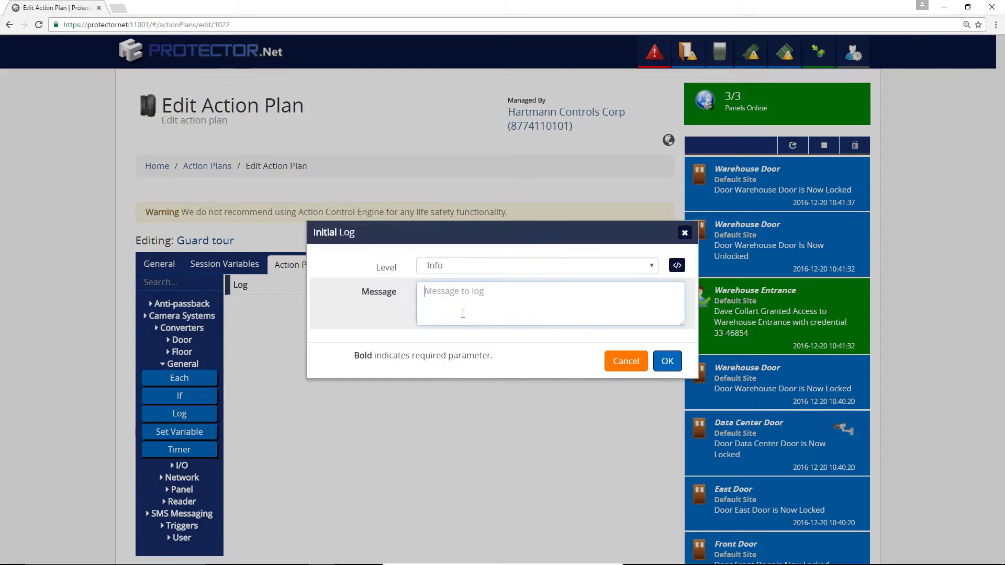
text(Guard tour has start)
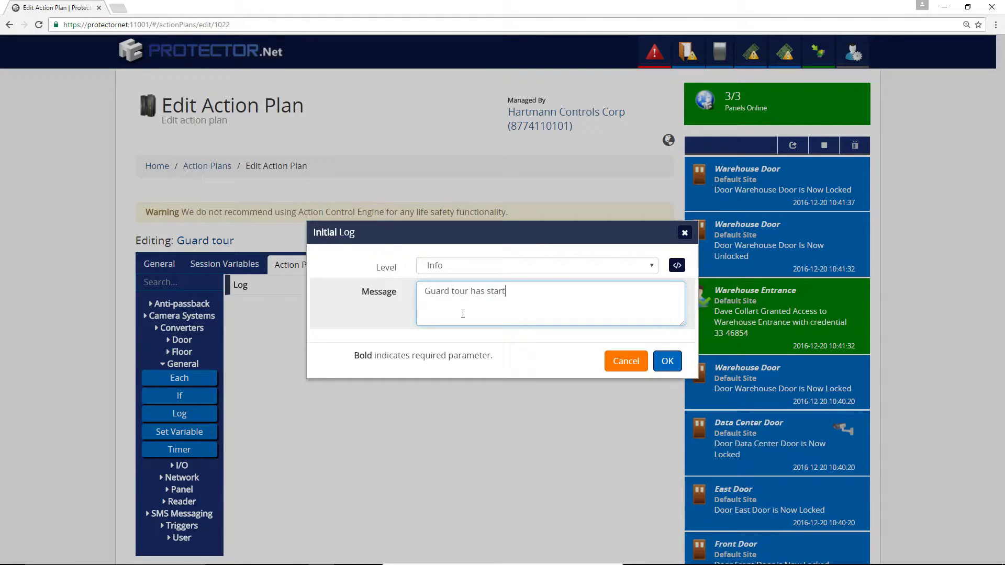
text(ed @{)
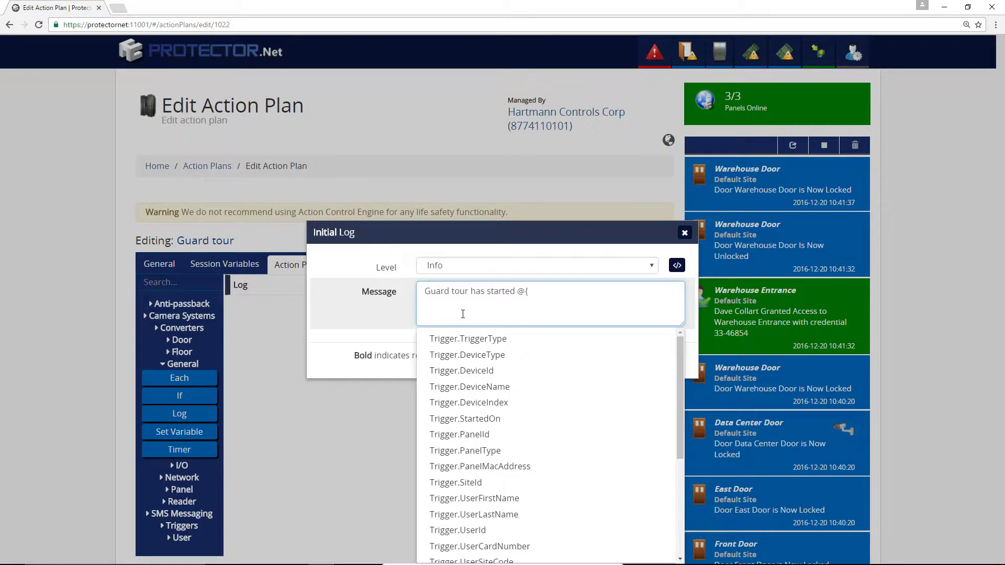
click(516, 516)
click(665, 359)
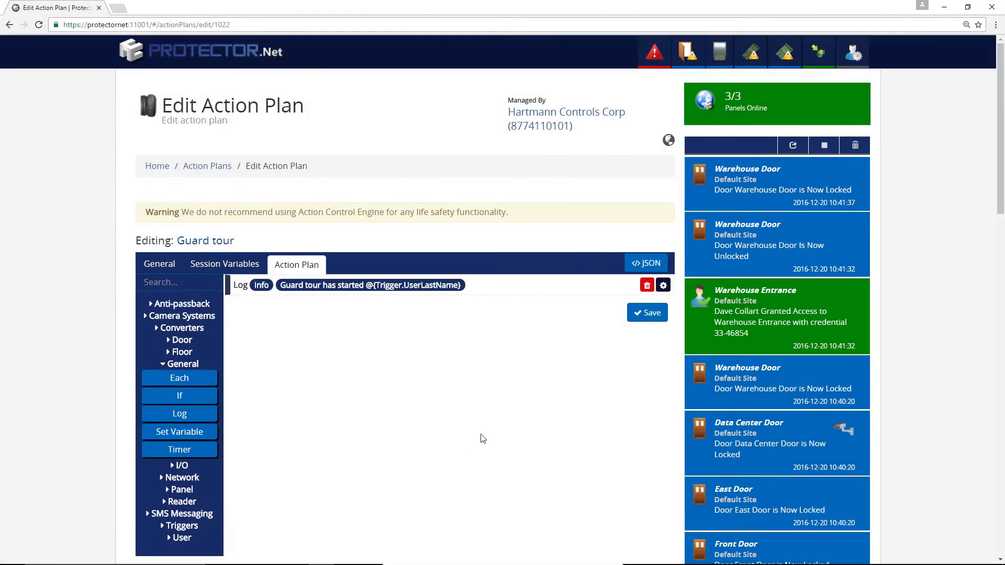
Step: Add a Wait For Reader step after the log using the Data Center Door Reader
click(182, 525)
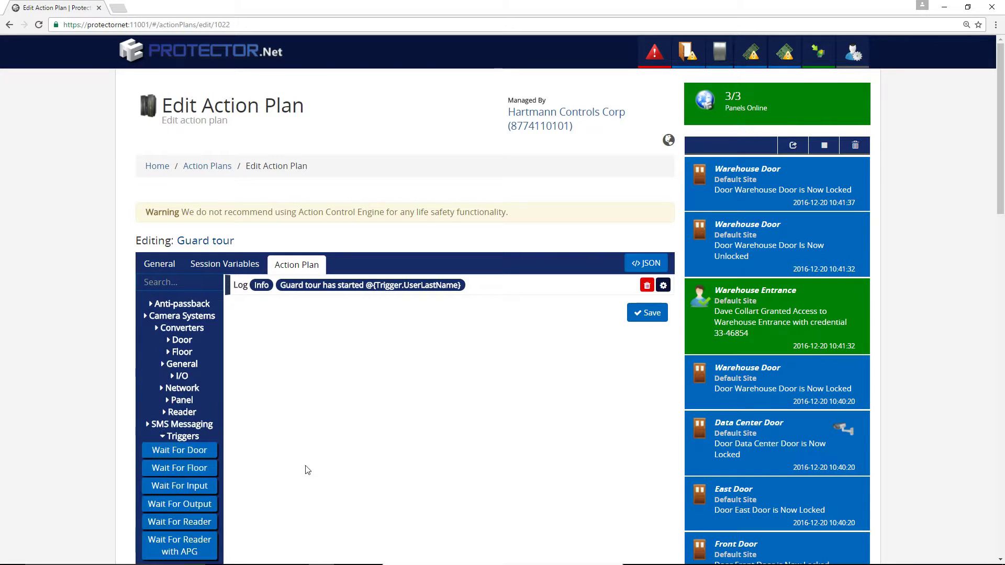
scroll(314, 463, down, 1)
scroll(317, 460, down, 1)
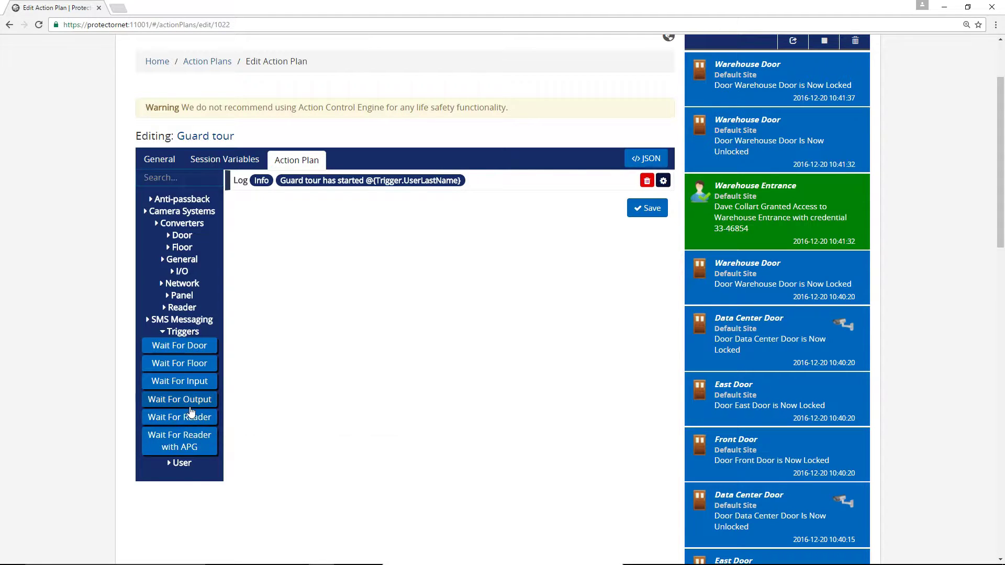
drag(200, 422, 386, 201)
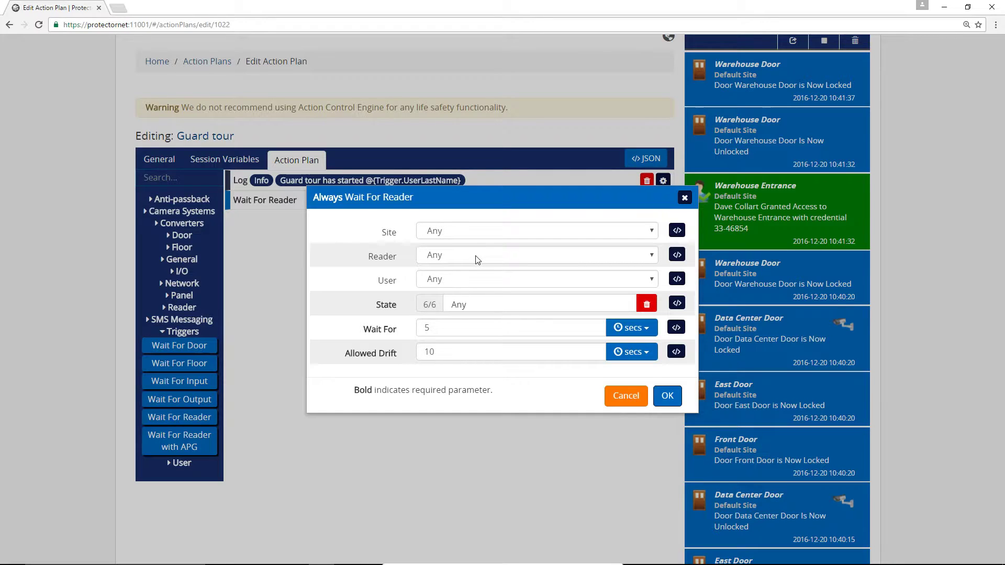
click(478, 260)
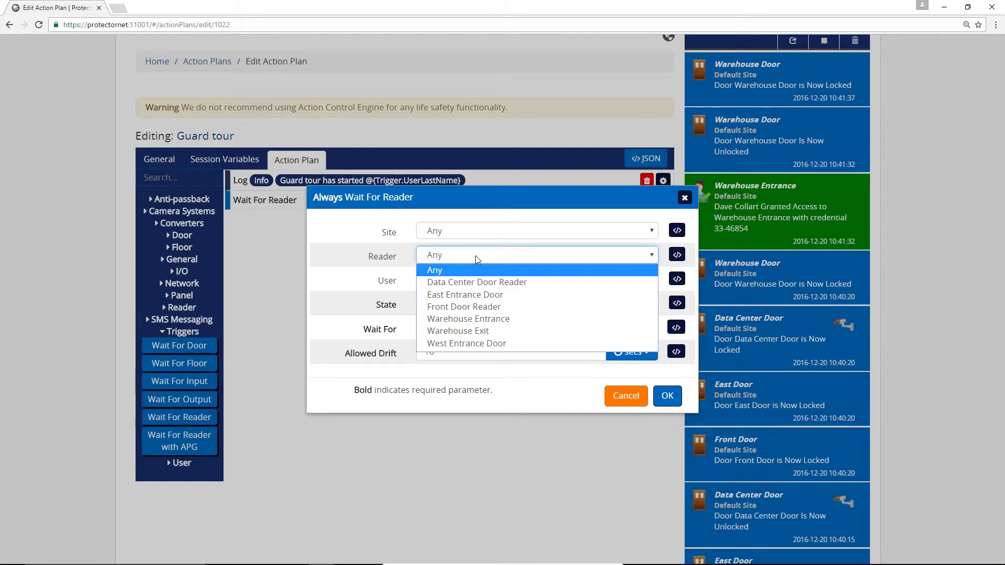
click(477, 282)
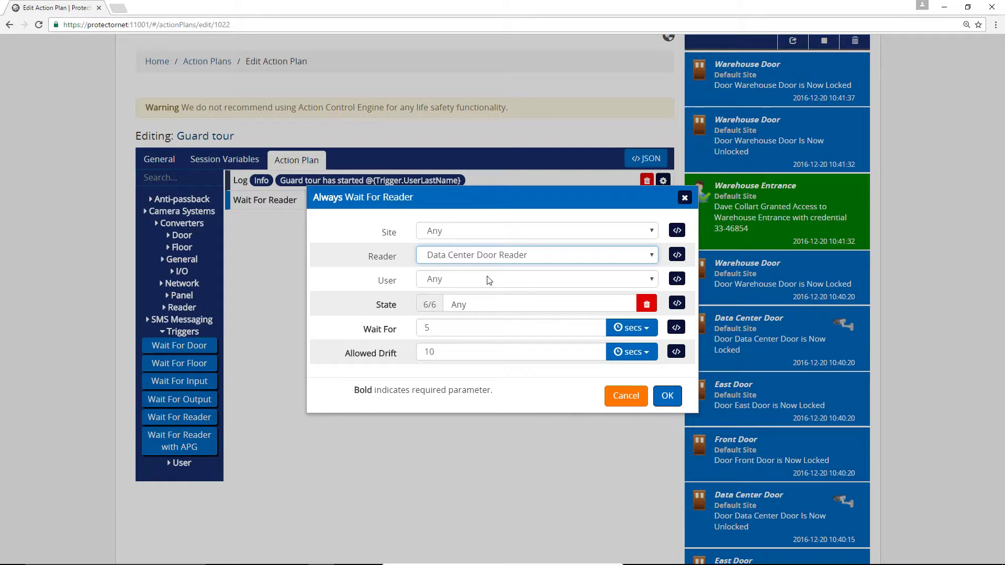
Step: Set the wait's user to the guard and wait time to 10 seconds, then add a Log below
click(488, 280)
text(joe)
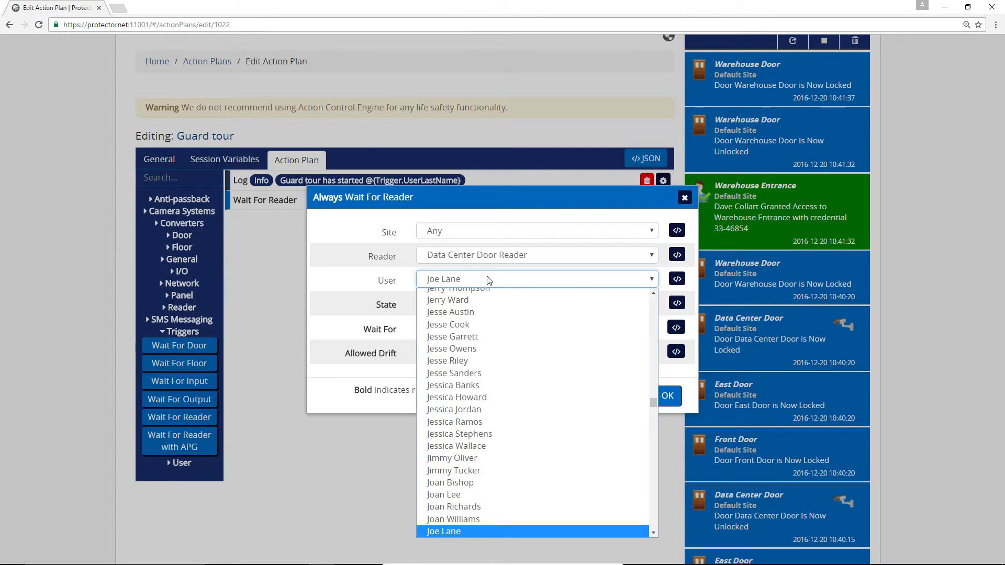
scroll(653, 532, down, 3)
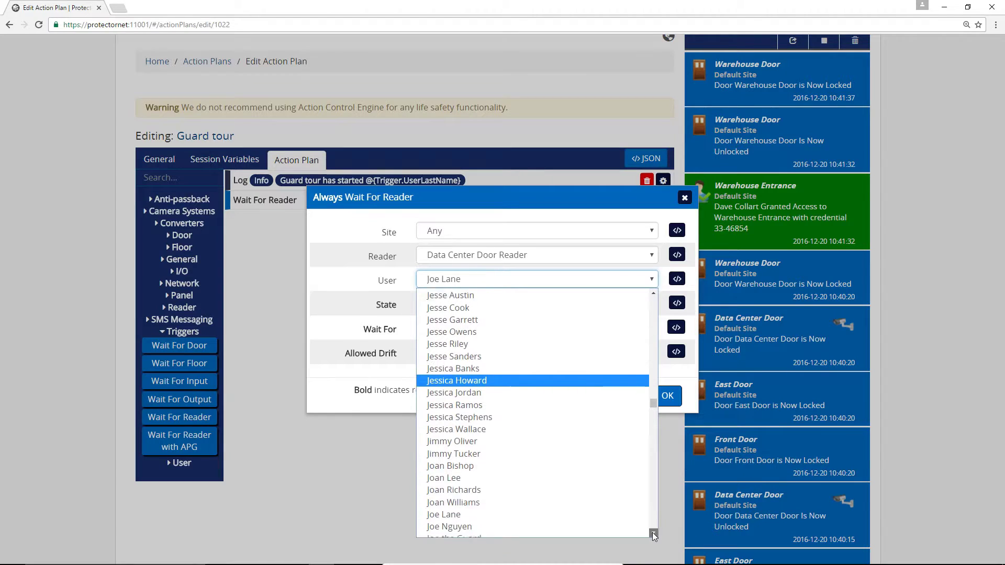
click(541, 517)
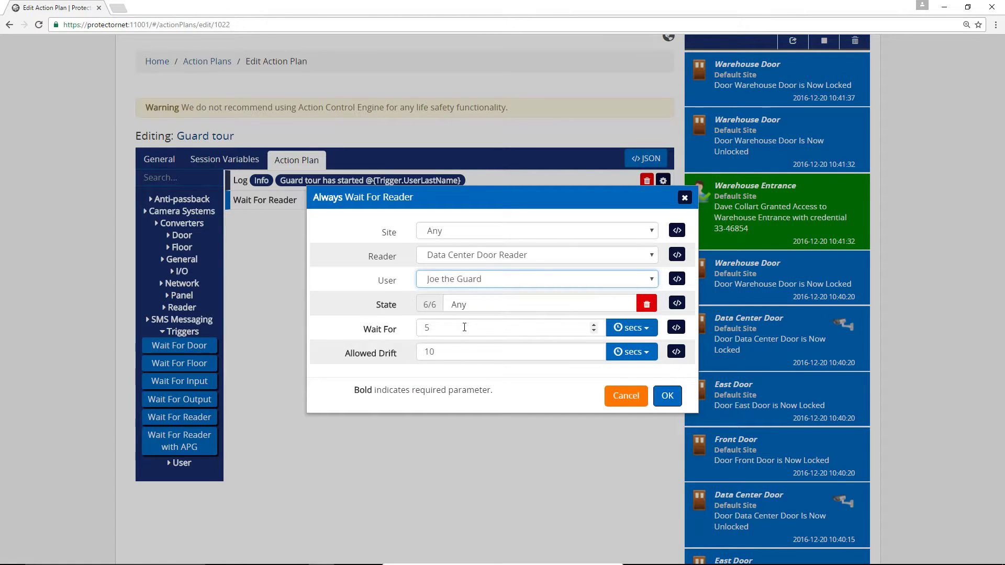
double_click(429, 328)
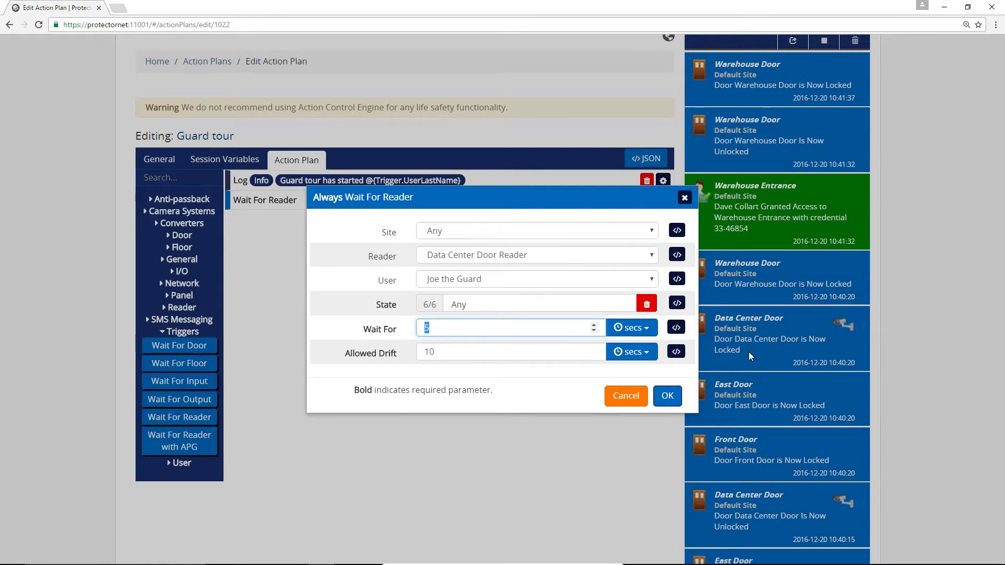
text(5)
drag(483, 330, 423, 330)
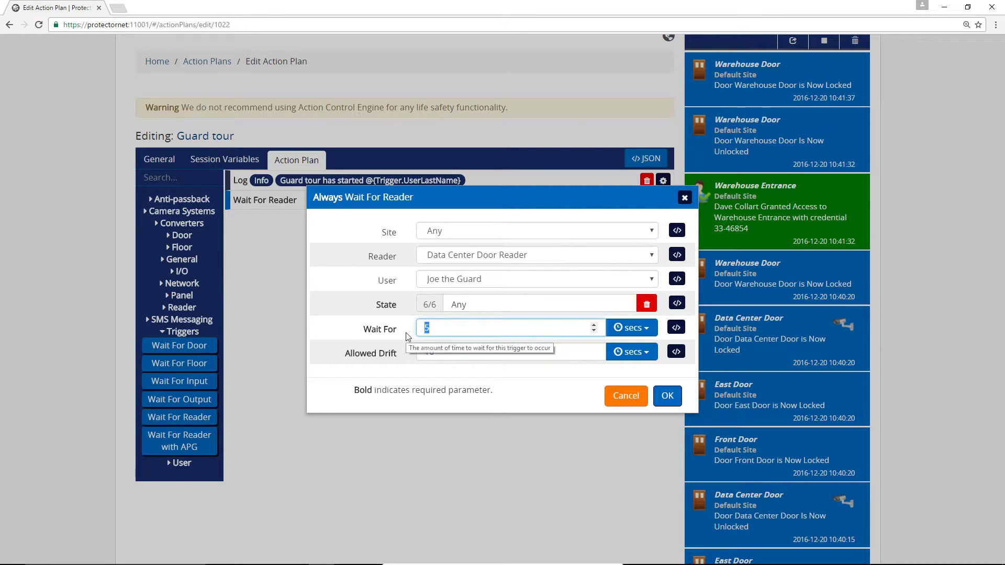
text(10)
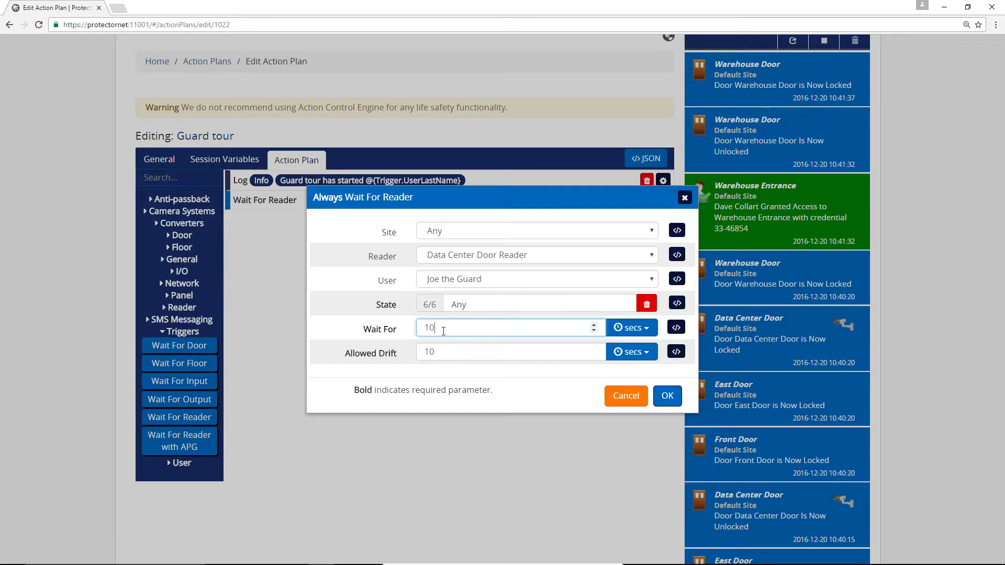
click(528, 375)
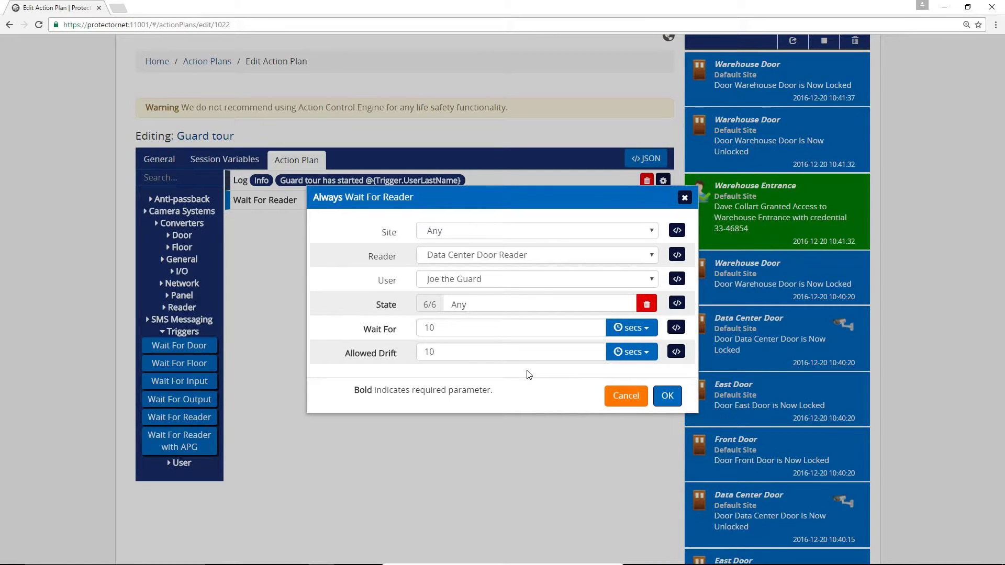
click(667, 396)
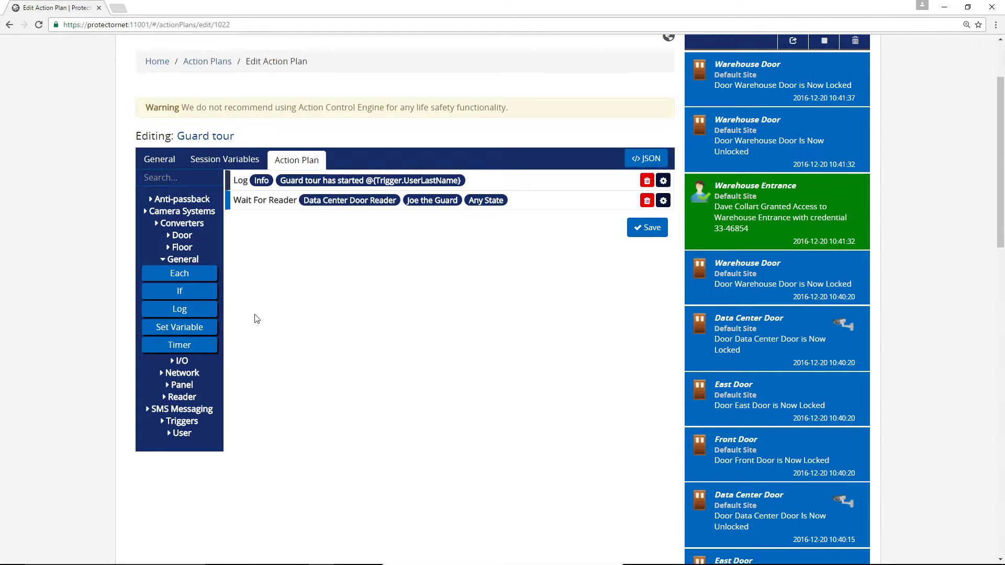
drag(179, 309, 322, 226)
Step: Make the fail log an Error reading 'guard did not make it to data center'
click(469, 304)
text(guard d)
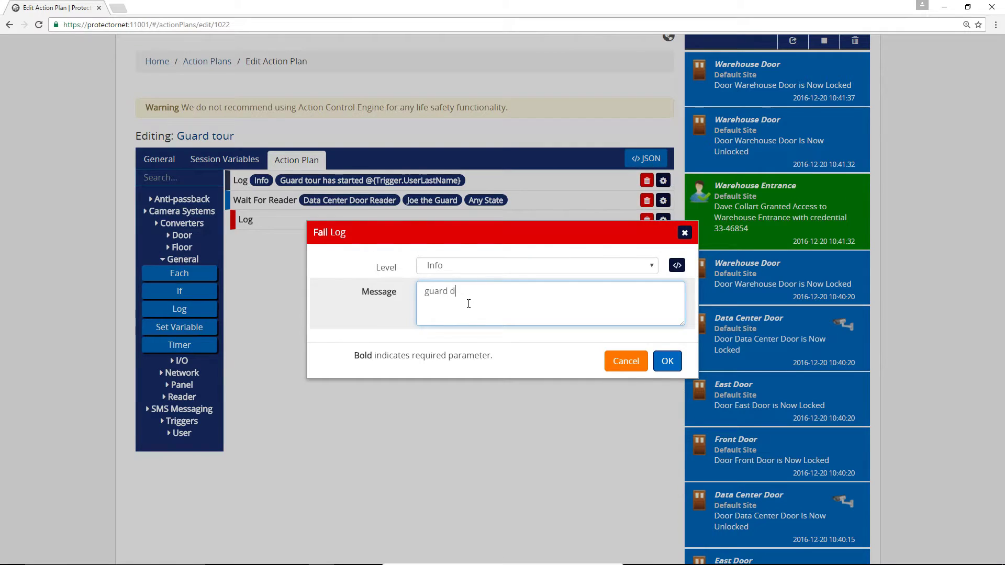
text(id not make it to data center)
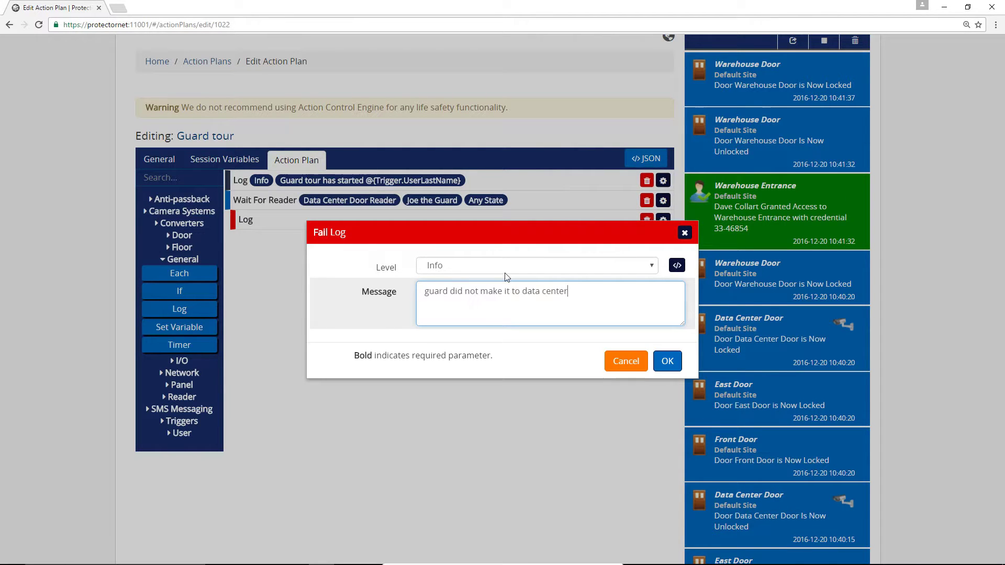
click(508, 266)
click(511, 329)
click(667, 361)
Step: Add a success log reading 'guard made it to data center'
drag(179, 309, 321, 240)
click(499, 318)
text(guard made it to data center)
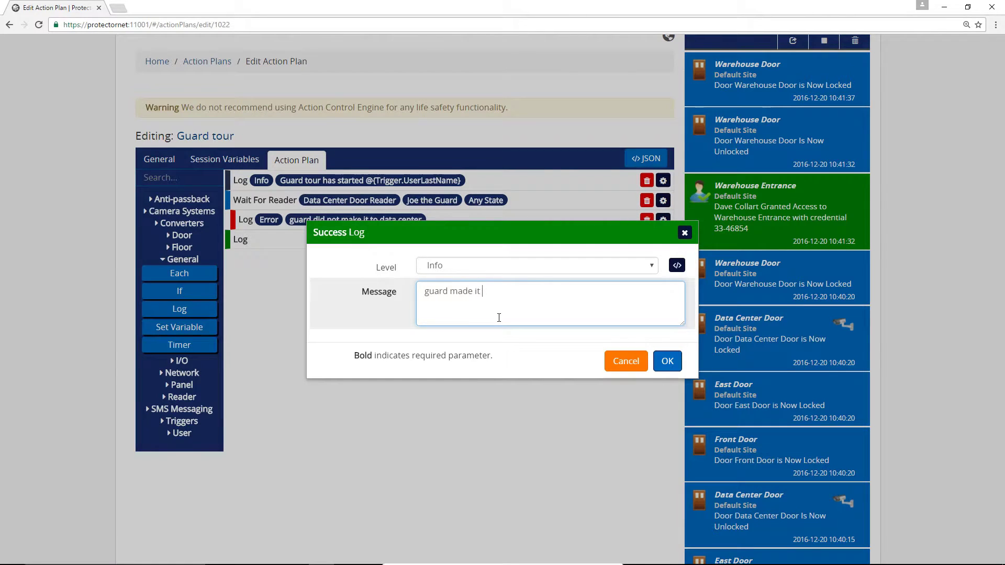
click(666, 365)
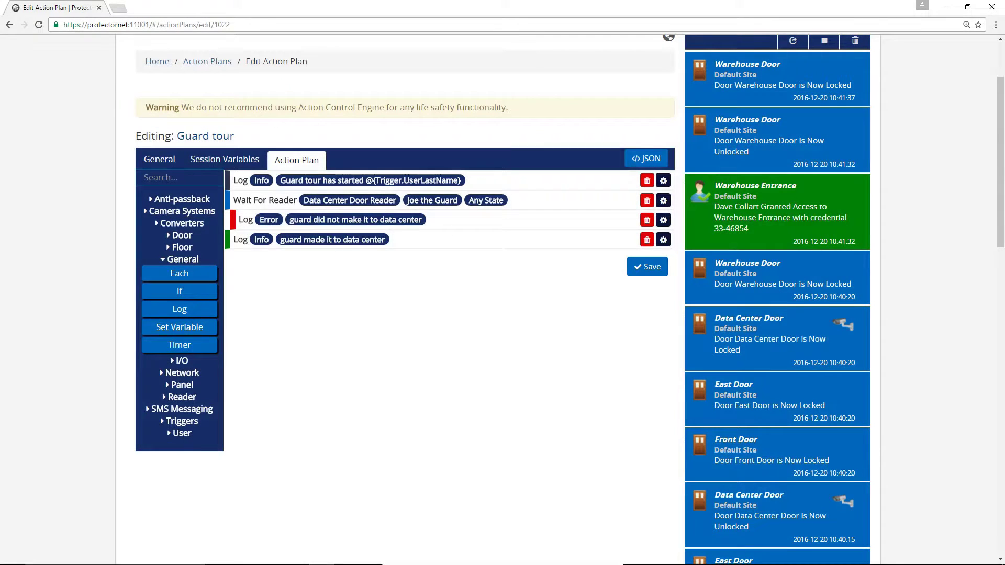
Step: Add a second Wait For Reader step on Warehouse Entrance for the guard user
click(183, 429)
drag(179, 425, 408, 273)
click(487, 254)
click(461, 320)
click(488, 281)
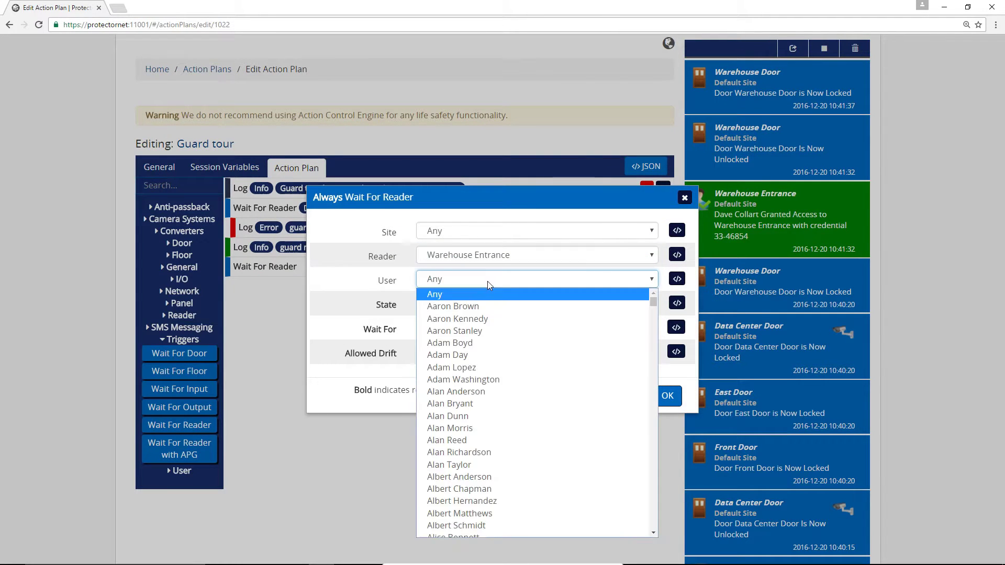
scroll(576, 528, down, 15)
click(575, 529)
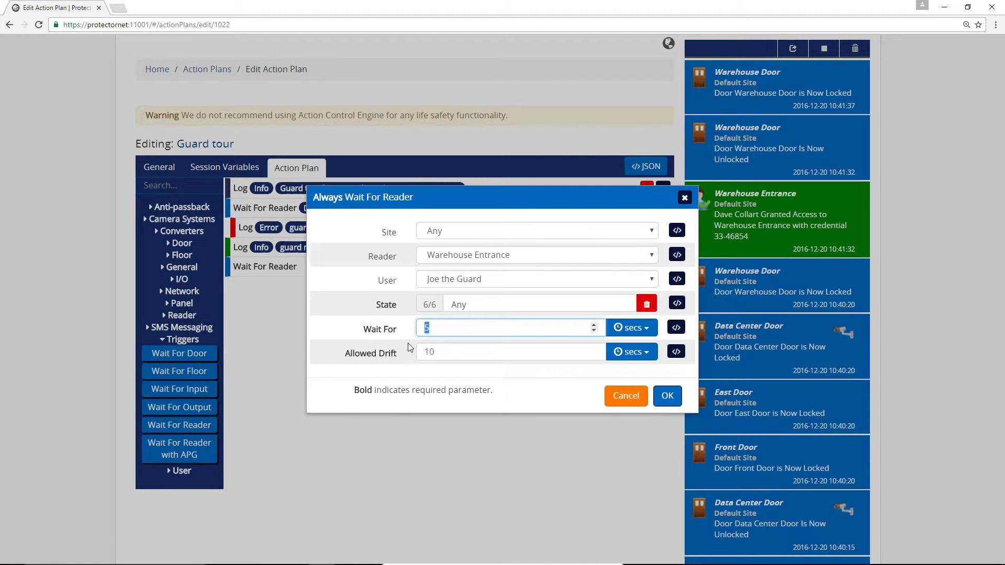
click(668, 396)
Step: Add an Error-level fail log reading 'guard did not make it back to ware house'
click(183, 267)
drag(180, 317, 377, 288)
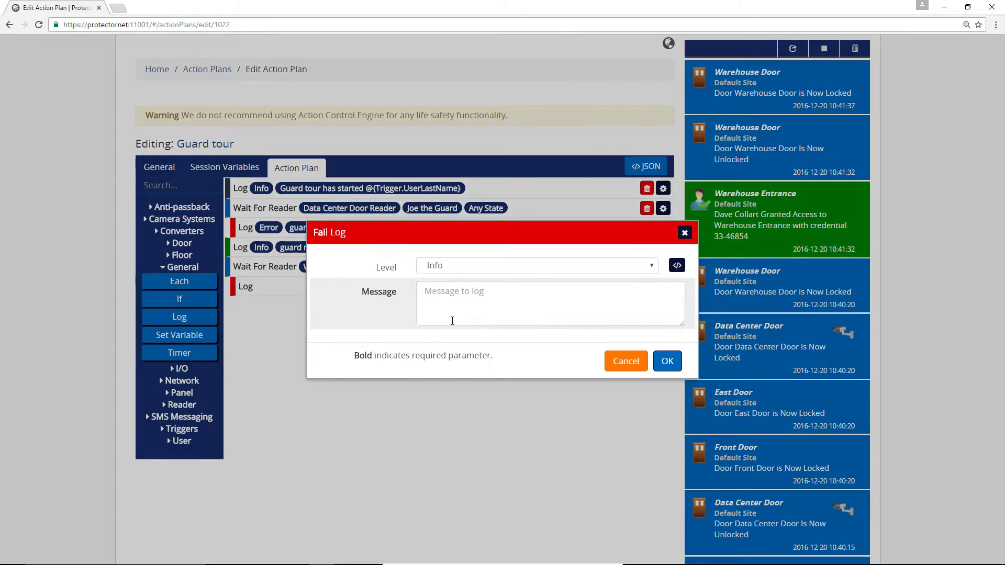
click(452, 321)
text(guard did not make it back to wa)
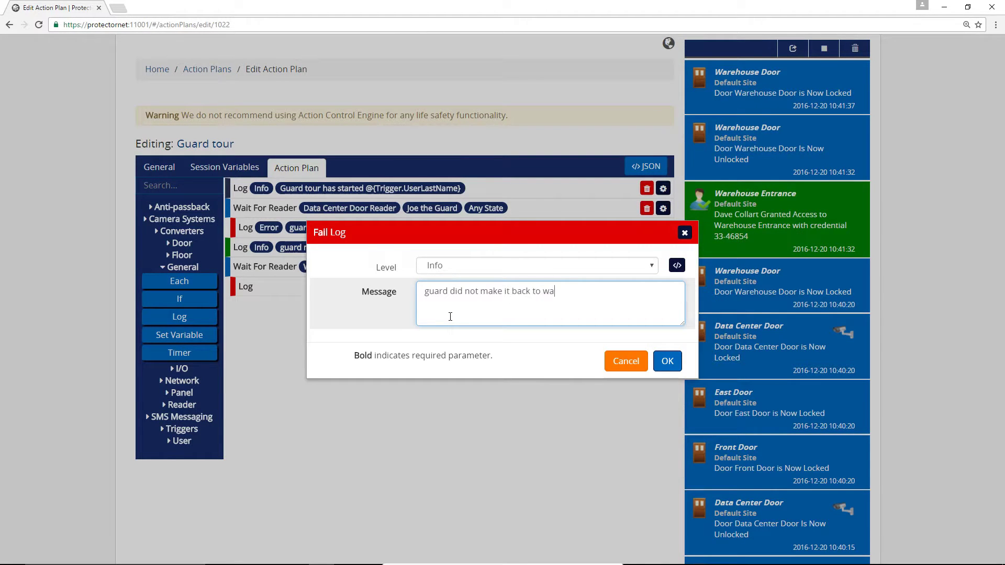
text(re house)
click(667, 361)
click(663, 287)
click(541, 266)
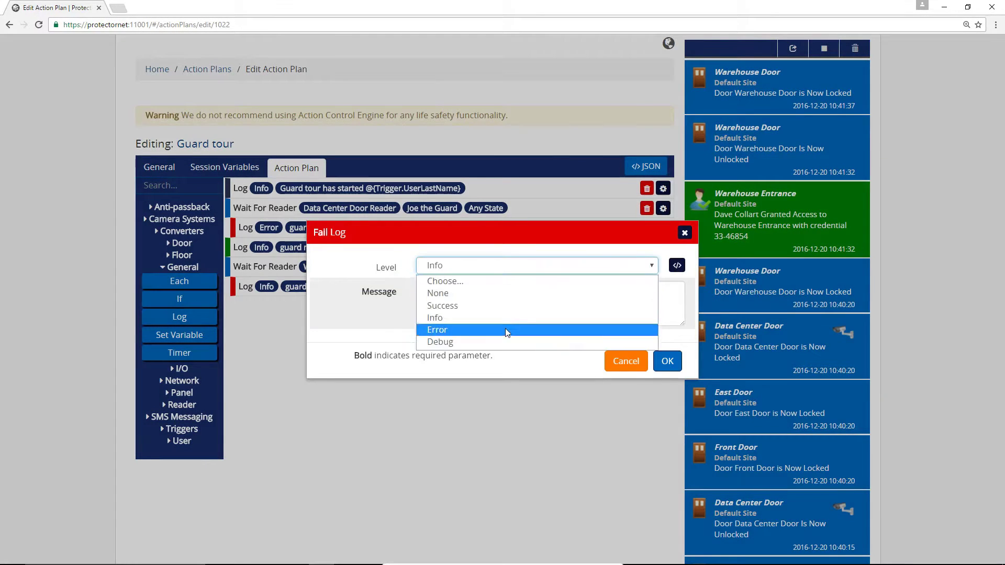
click(506, 330)
click(667, 361)
Step: Add a success log 'guard made it back to warehouse' and save the Guard tour plan
drag(180, 317, 524, 302)
click(479, 314)
text(guard made i)
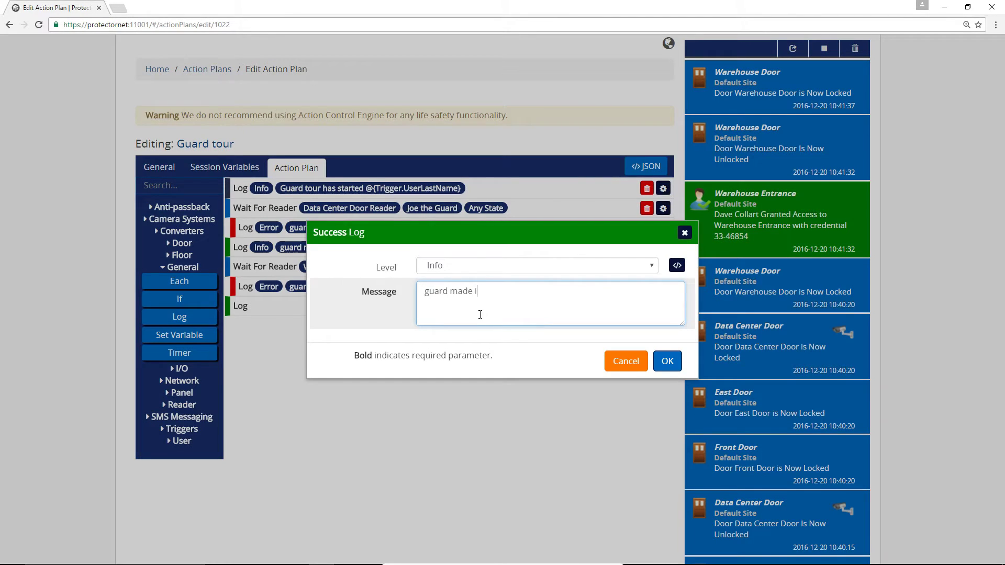
text(t back to warehouse)
click(668, 361)
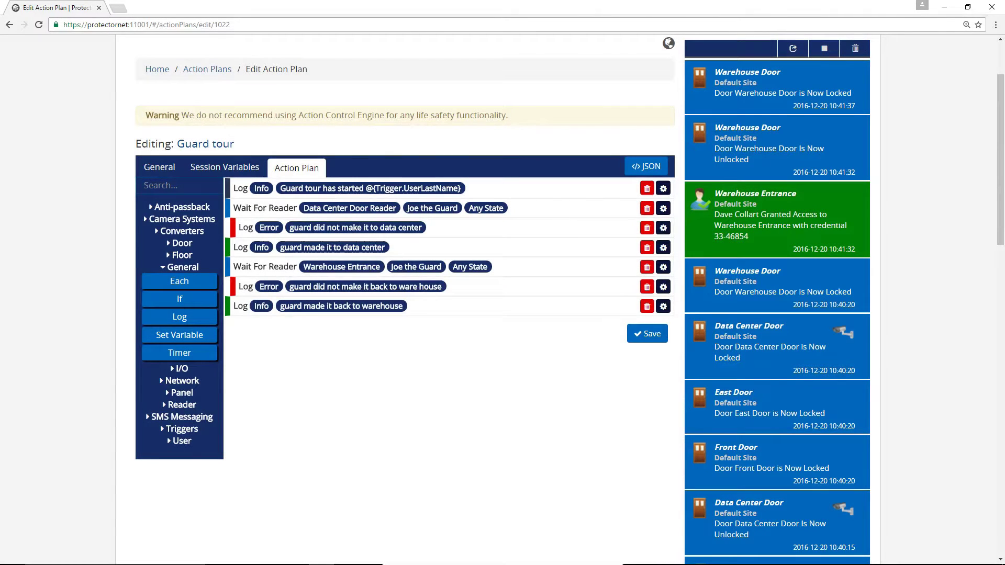
click(647, 334)
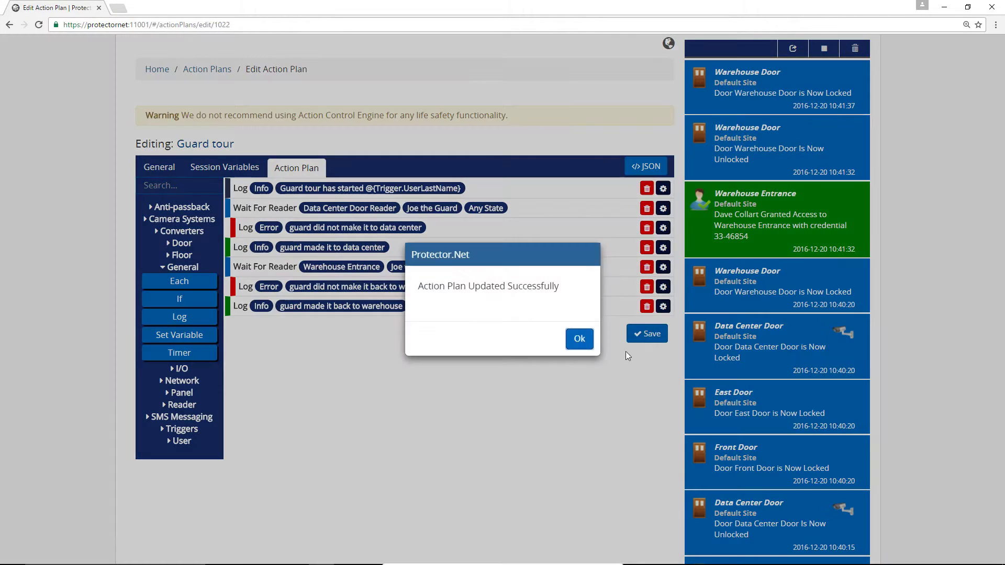
Step: Start a new Action Trigger of type Reader on the Warehouse Entrance reader
click(579, 338)
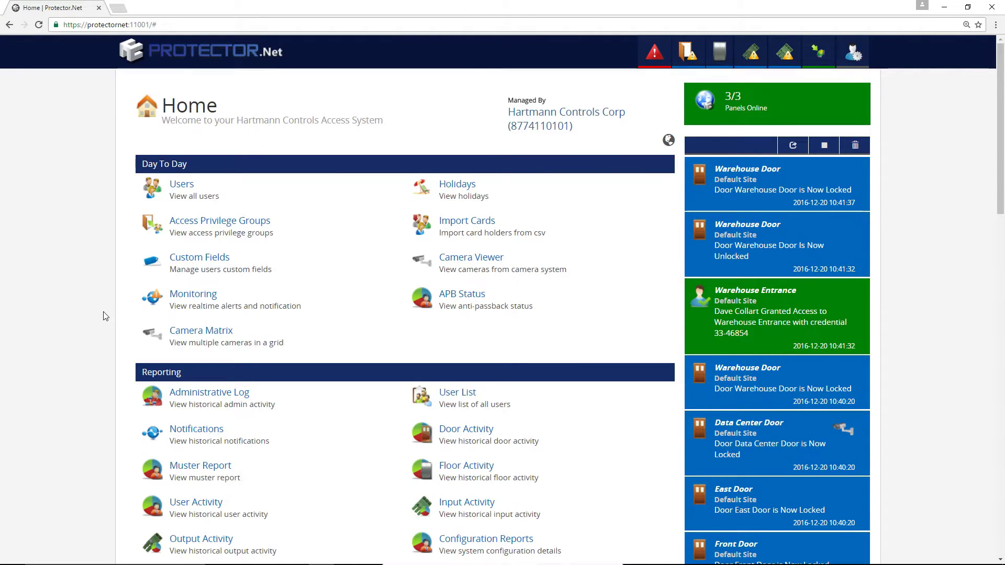
scroll(103, 315, down, 15)
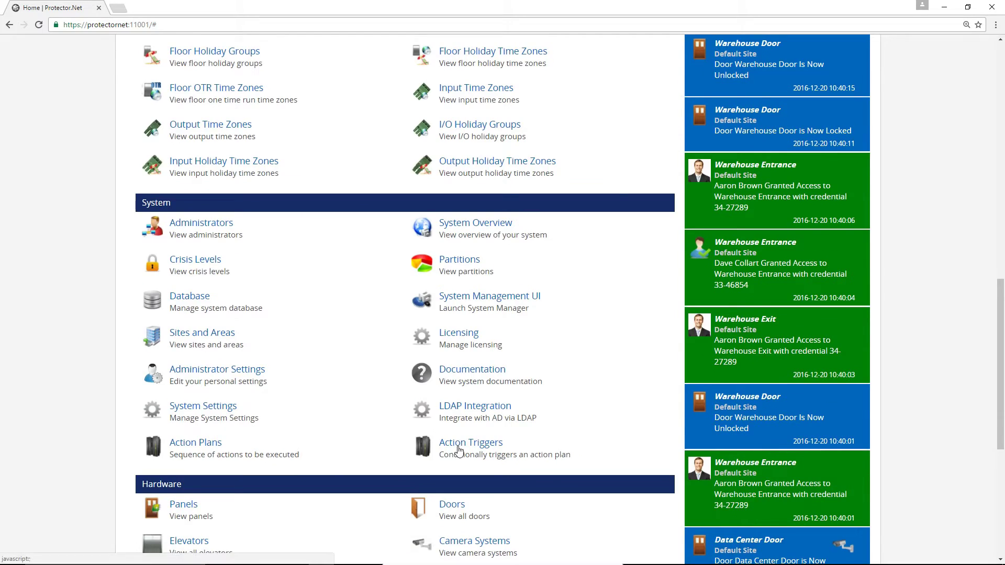
click(459, 451)
click(151, 204)
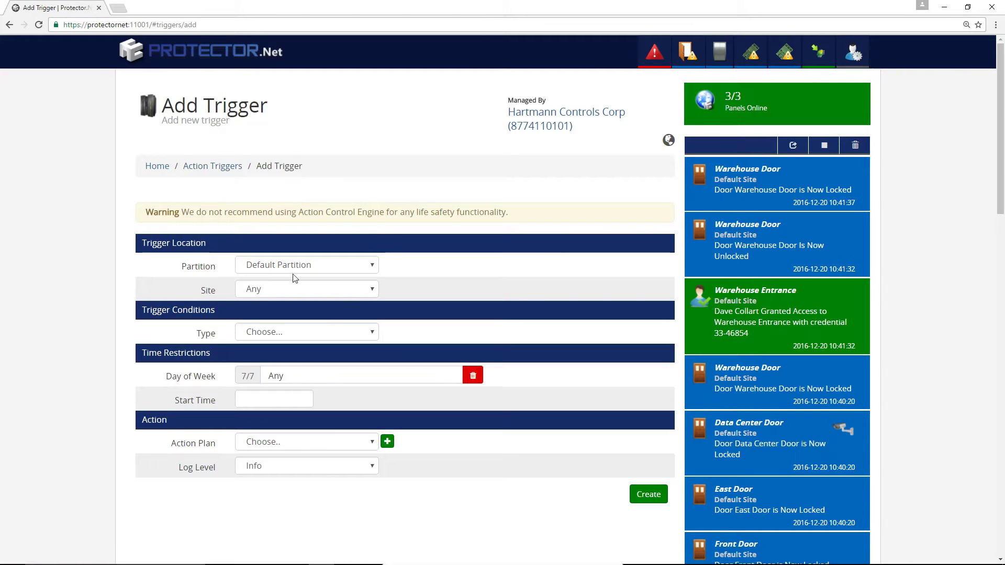
click(309, 332)
click(296, 387)
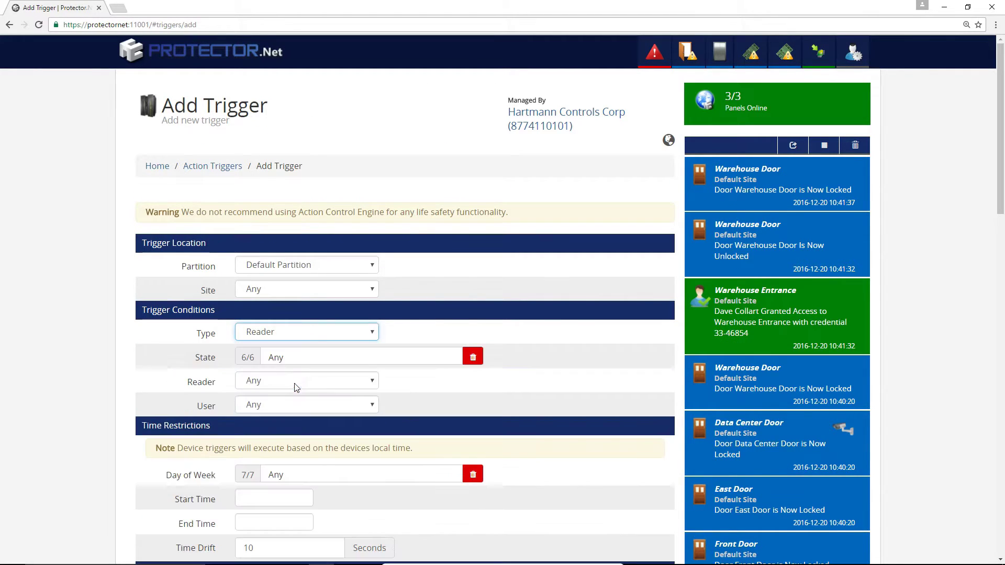
click(308, 358)
click(325, 358)
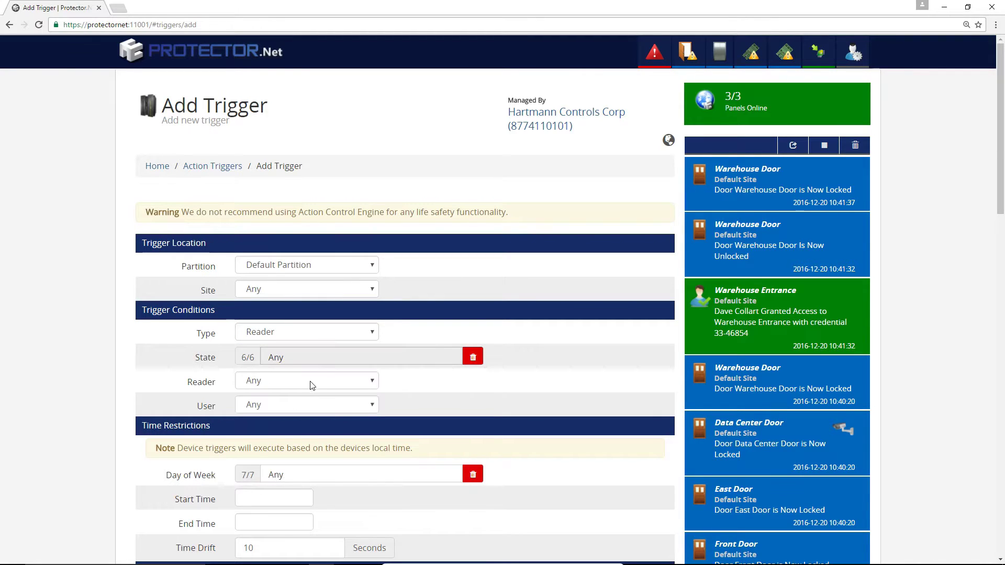
click(311, 385)
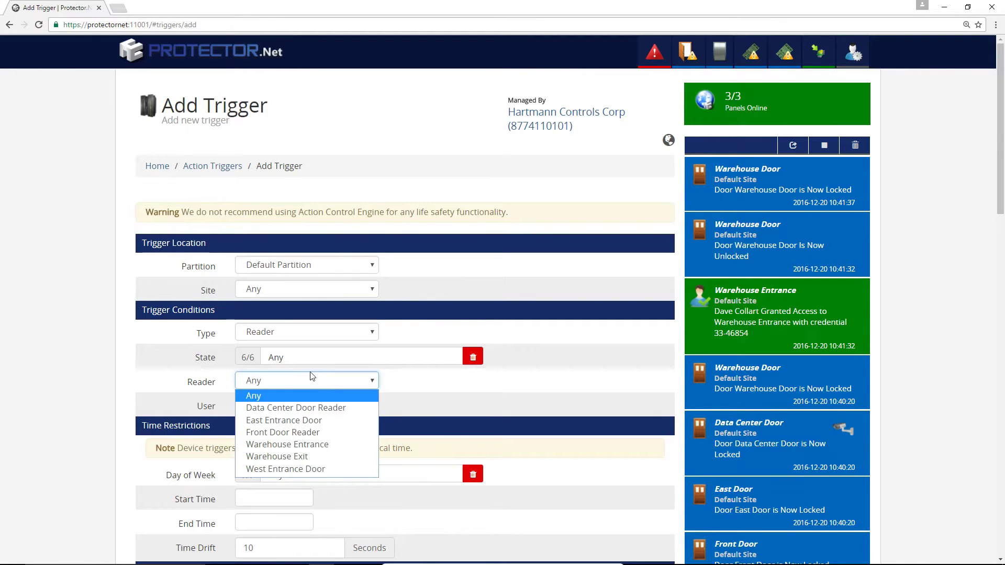
click(313, 444)
Step: Set the trigger's user to the guard and its action plan to Guard tour, then create it
click(323, 406)
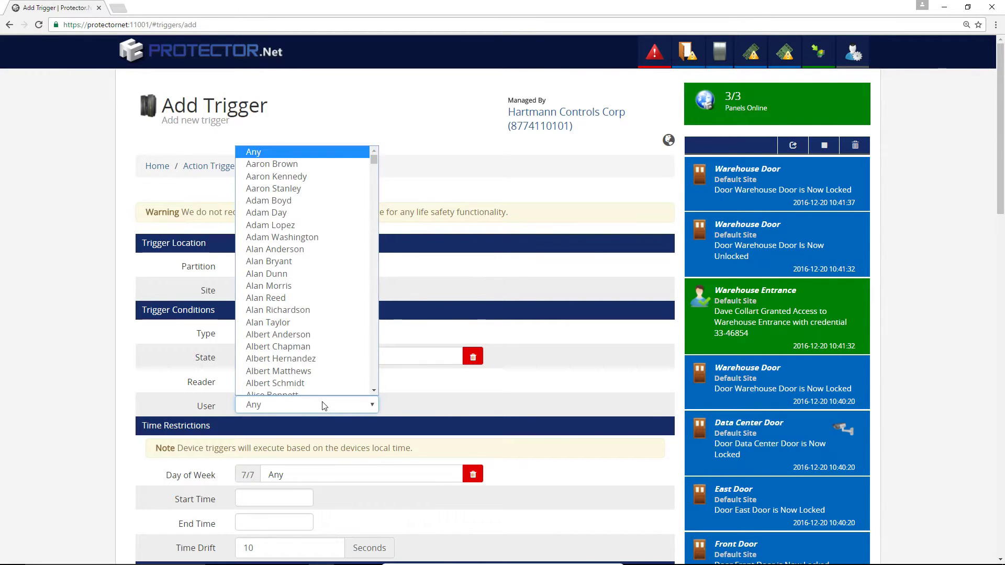
text(joe)
scroll(308, 367, down, 4)
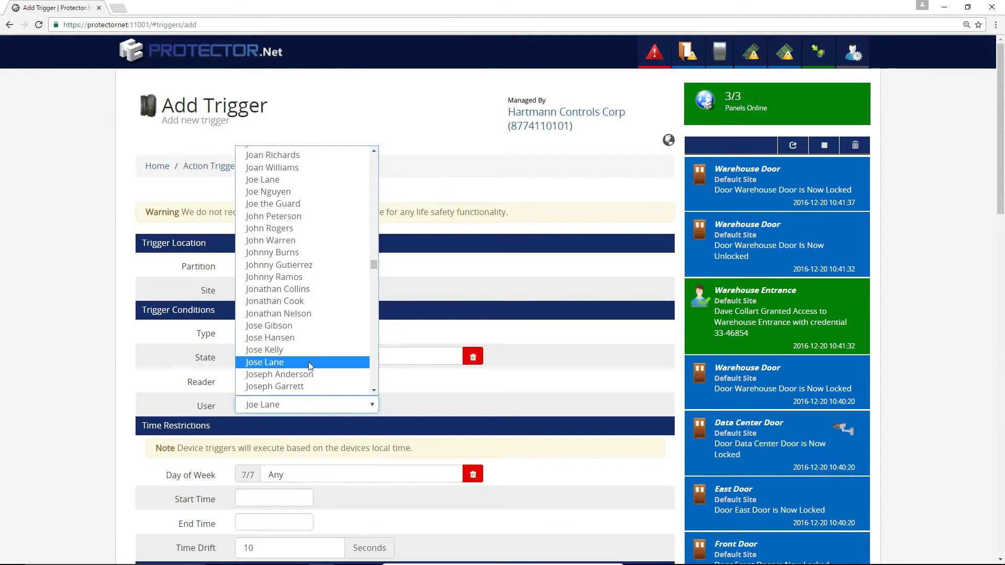
click(301, 203)
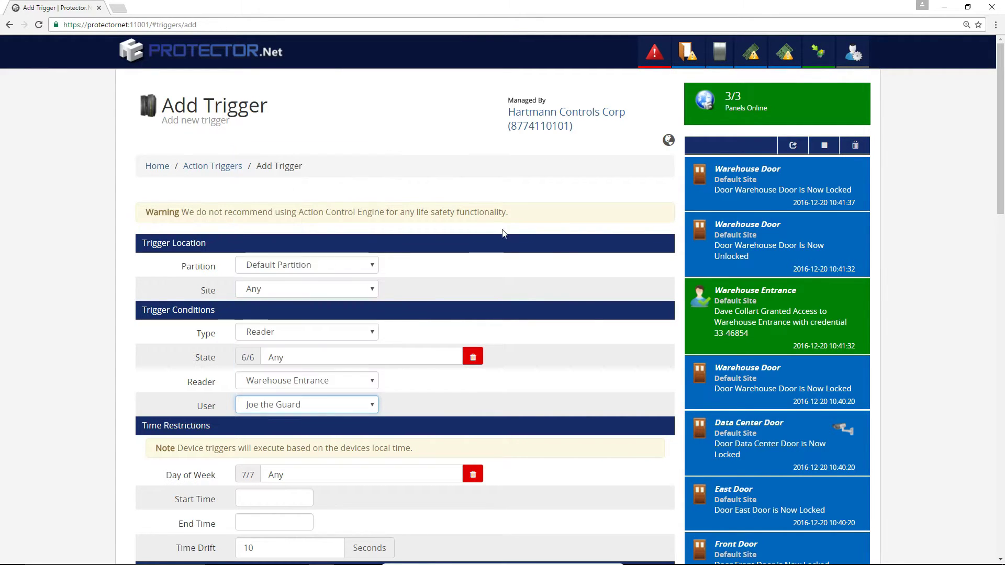
scroll(592, 309, down, 3)
click(316, 319)
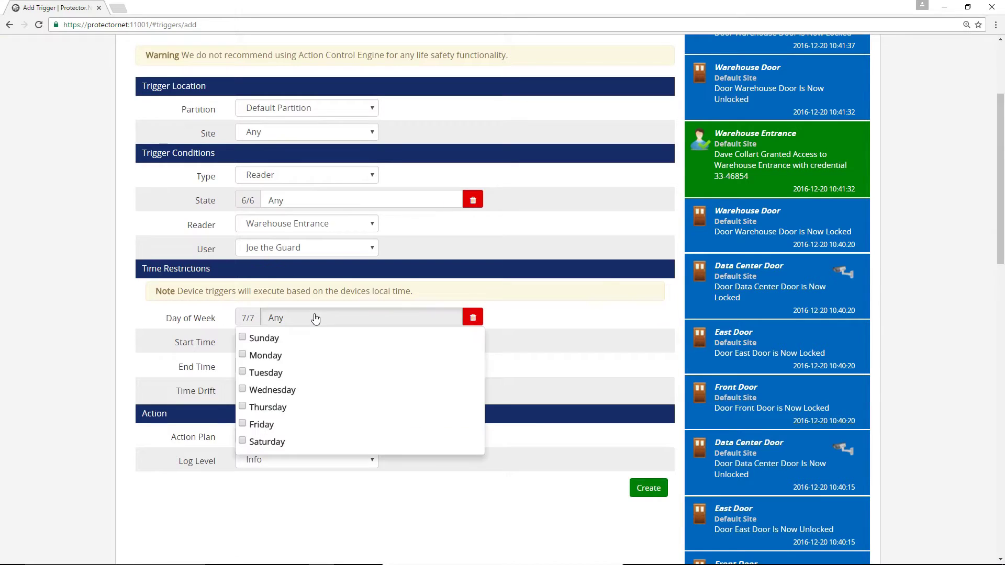
click(315, 318)
click(280, 343)
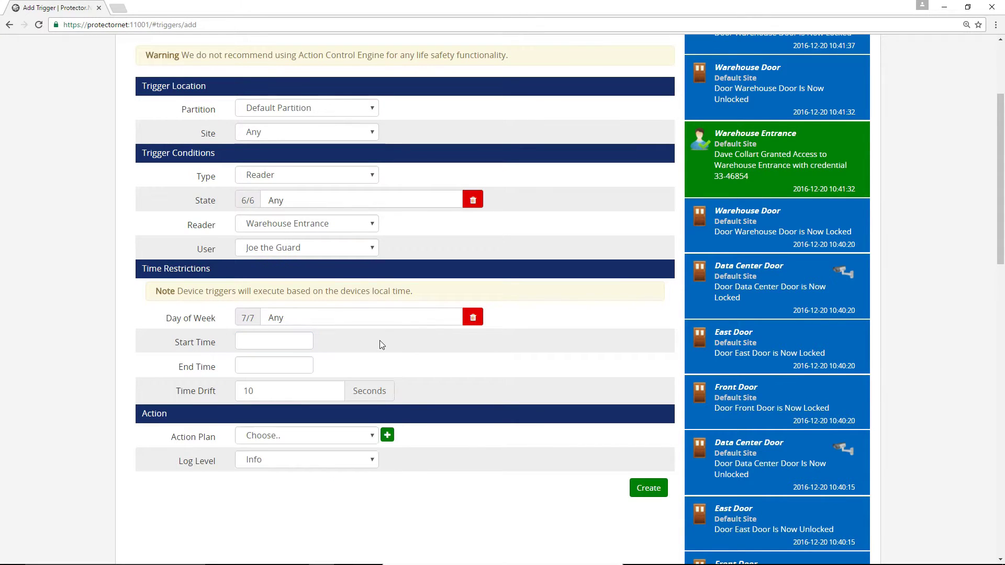
scroll(377, 344, down, 2)
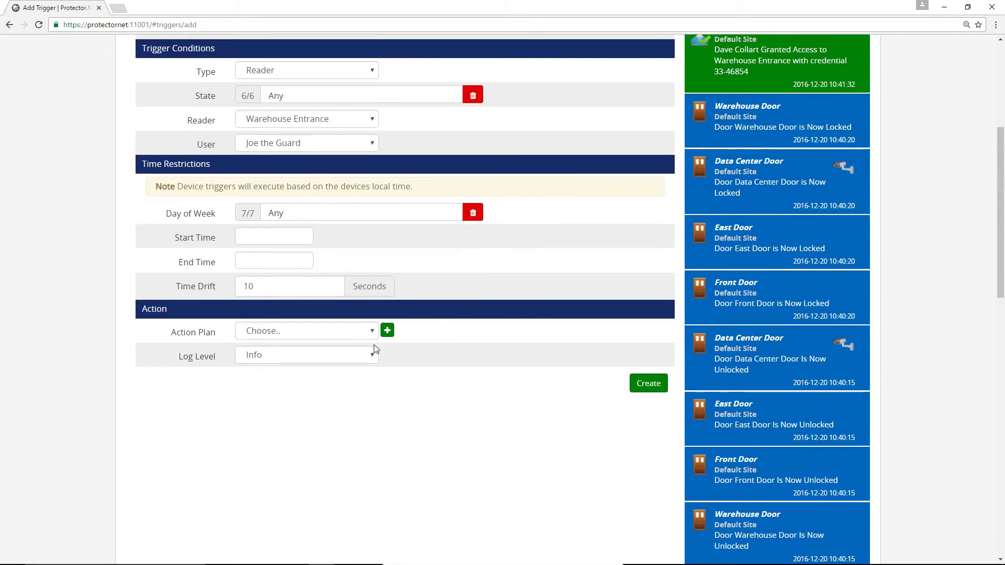
click(344, 336)
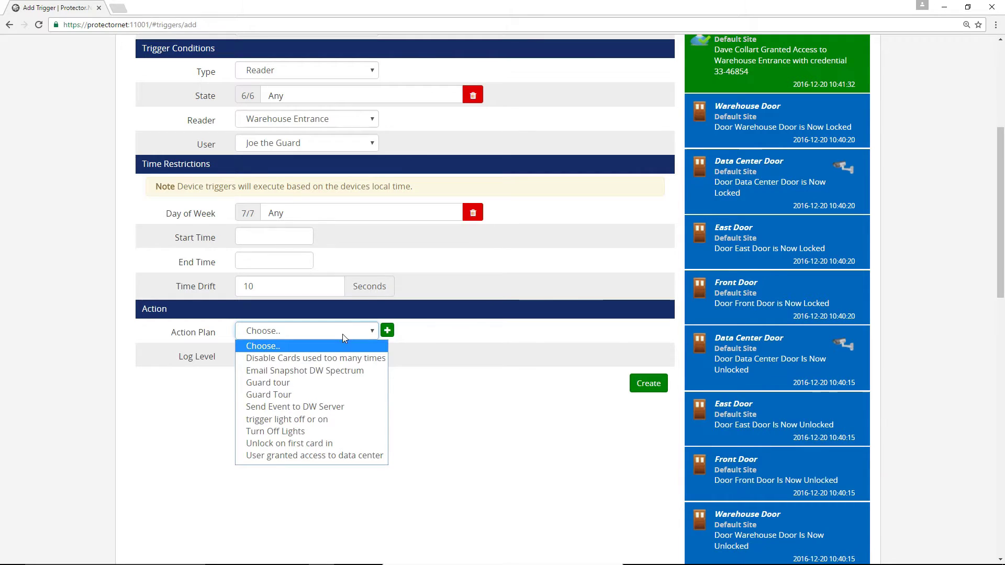
click(324, 383)
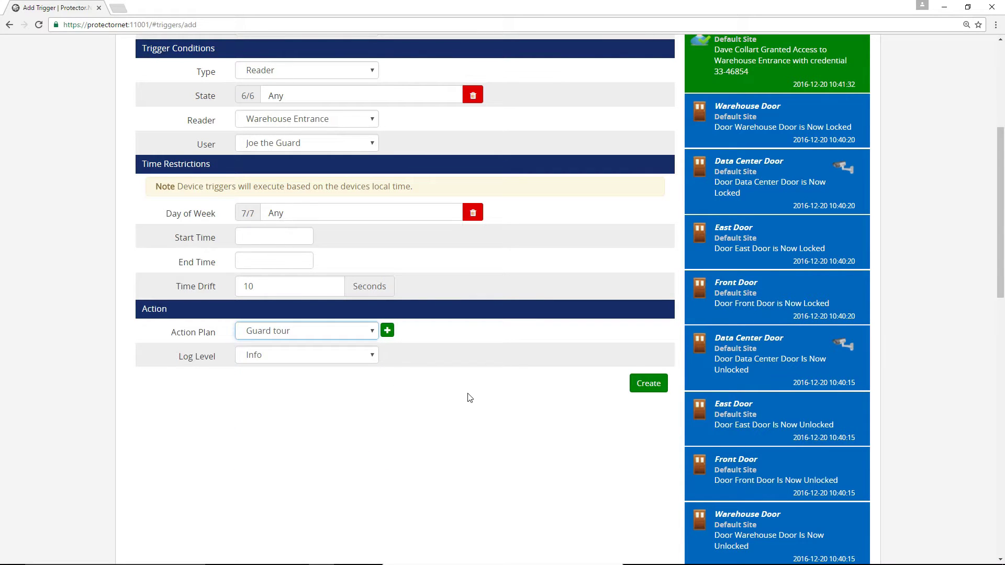
click(647, 387)
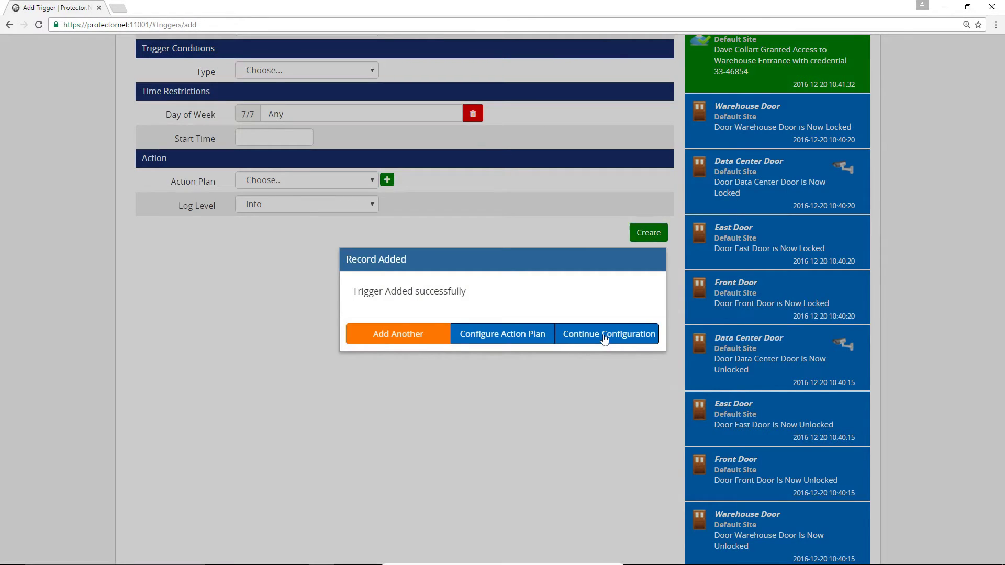
click(564, 335)
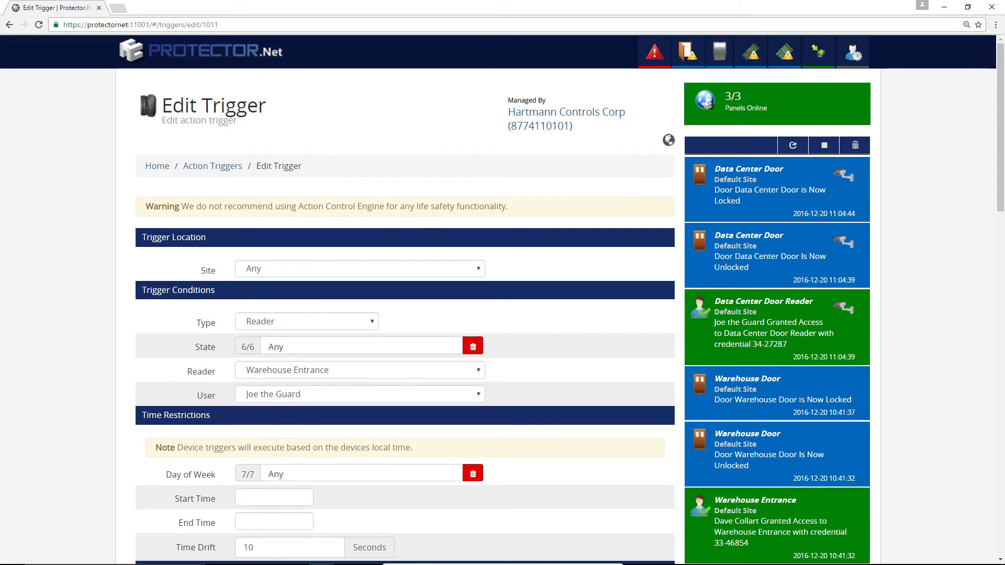
Step: Clear the live event feed and highlight the incoming 'guard made it to data center' message
click(843, 153)
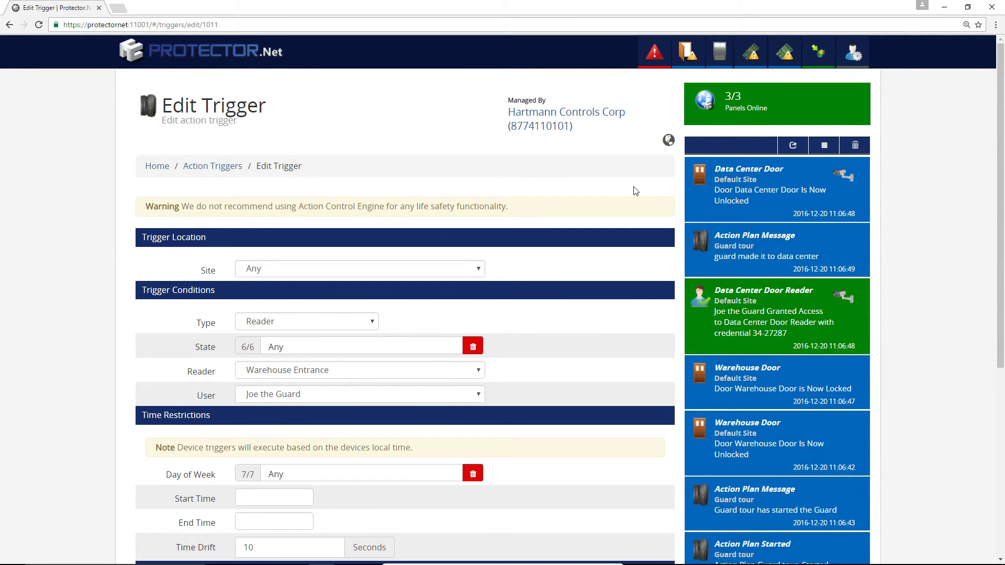
drag(714, 256, 825, 256)
click(825, 256)
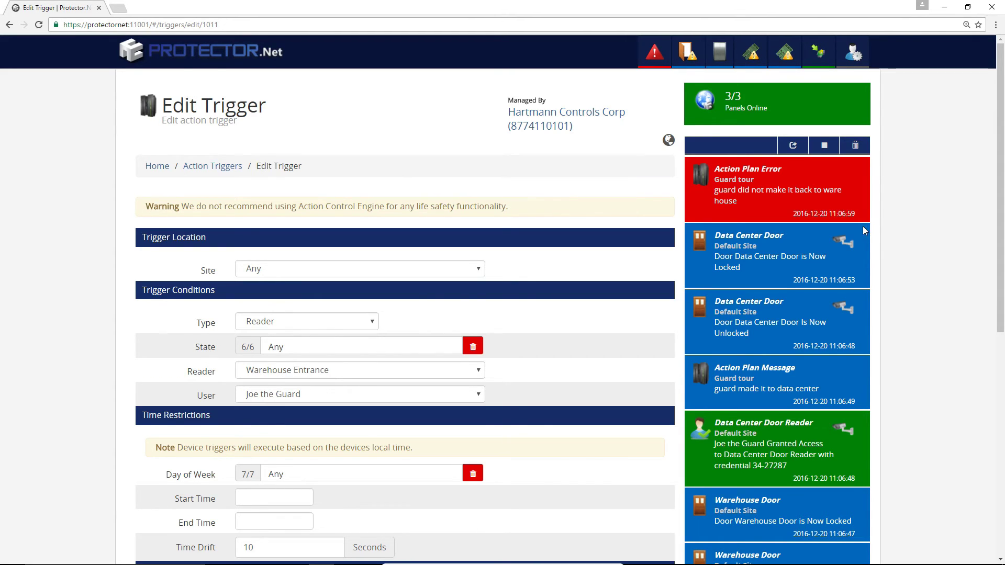
drag(763, 203, 709, 190)
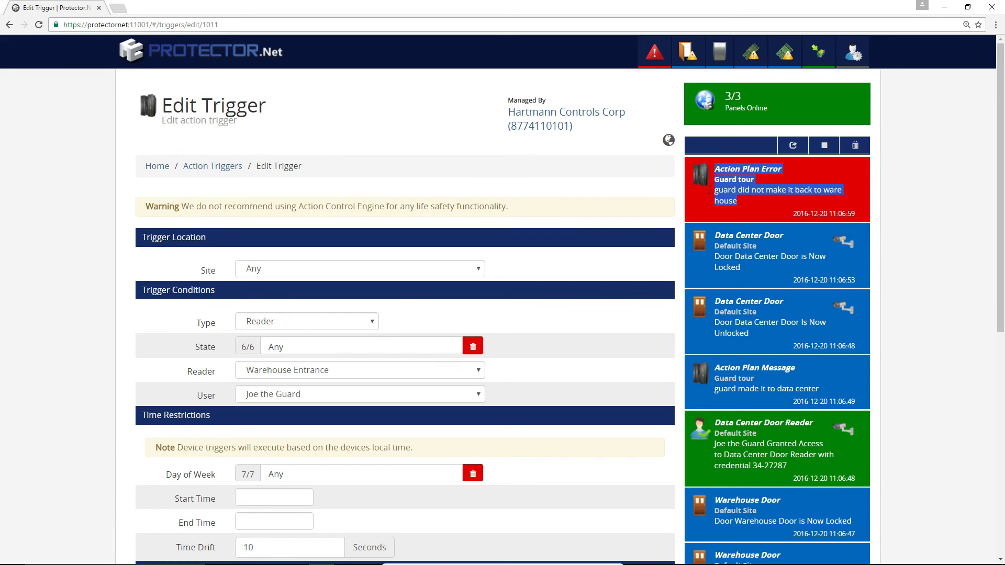
click(761, 209)
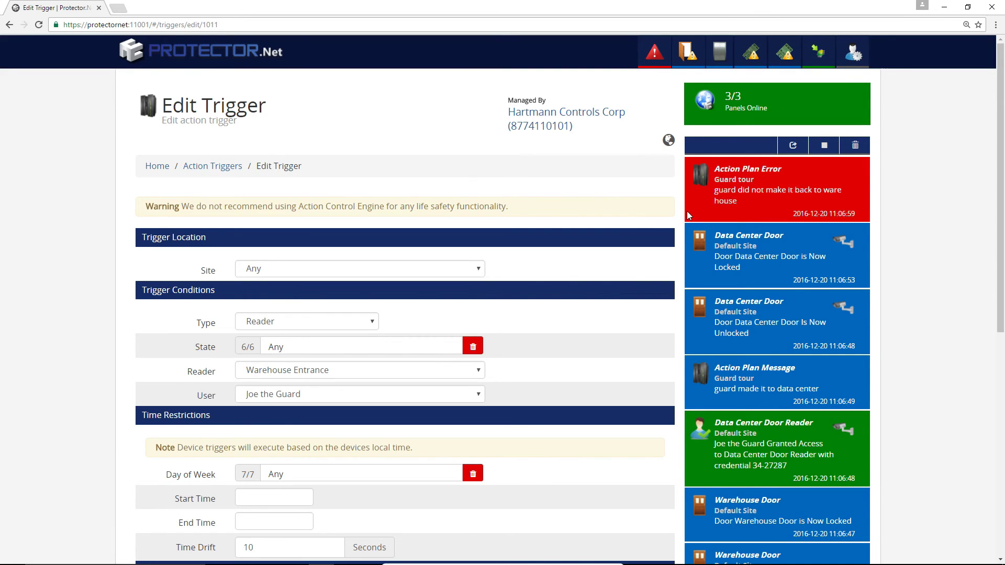